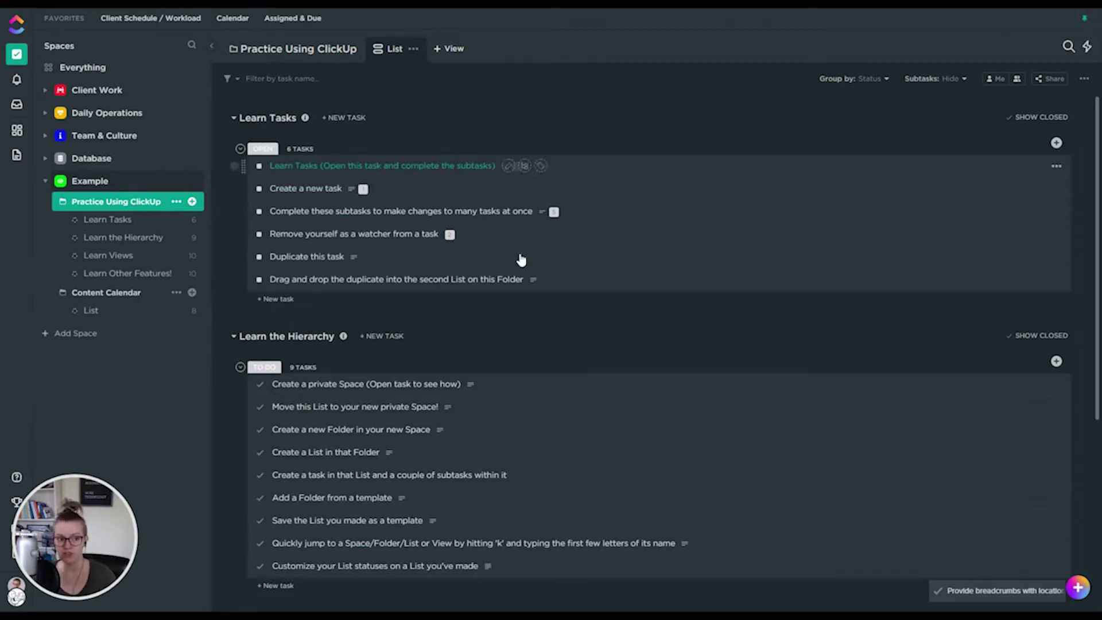
Check off 'Create a new Folder in your new Space' under Learn the Hierarchy.
scroll(519, 256, "down", 5)
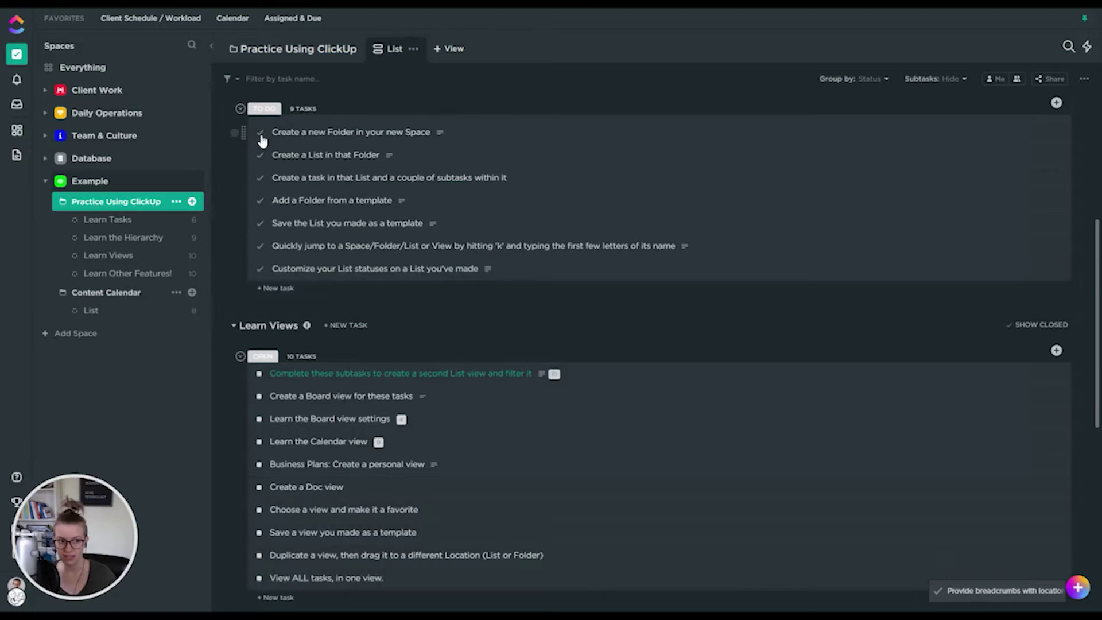
left_click(260, 132)
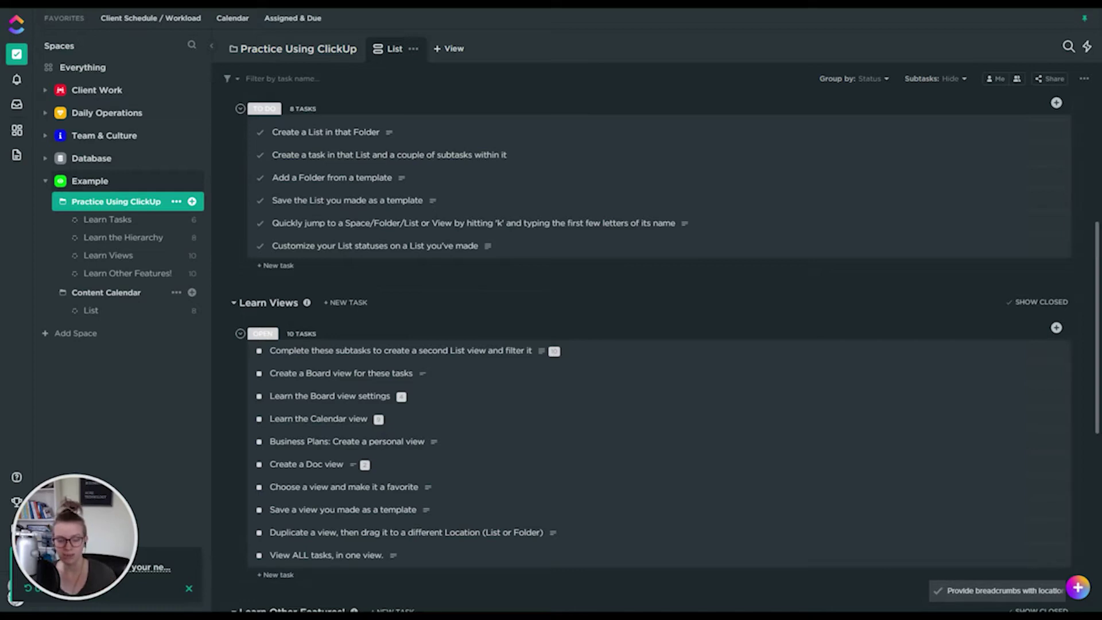
scroll(365, 357, "up", 5)
scroll(371, 258, "up", 1)
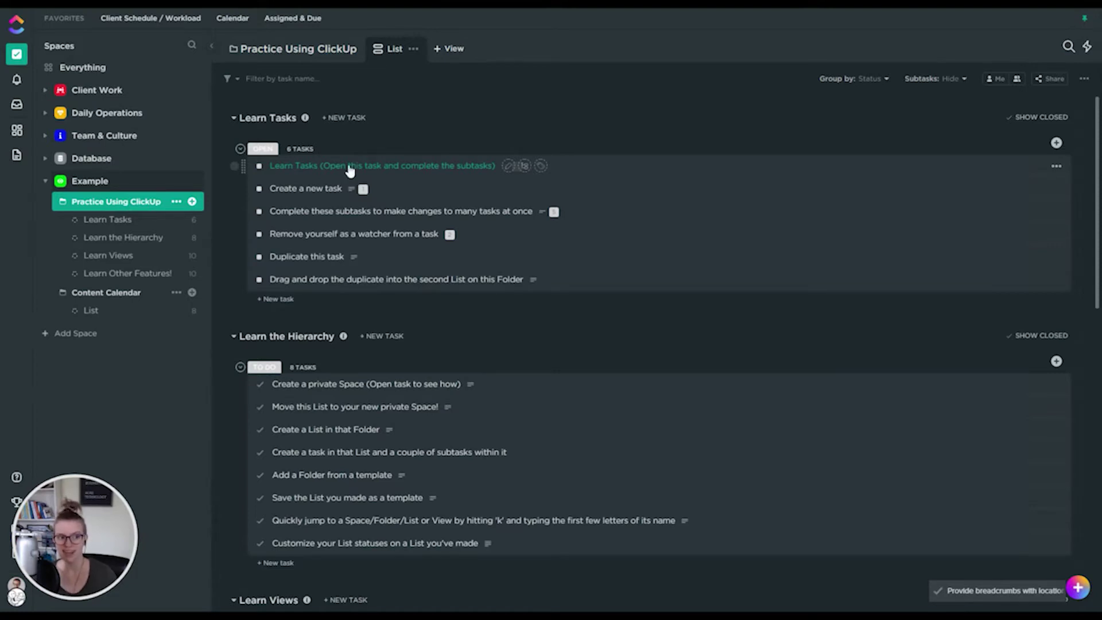
Open Learn Tasks, read the 'Assign this task to yourself' subtask's full description, and return.
left_click(349, 166)
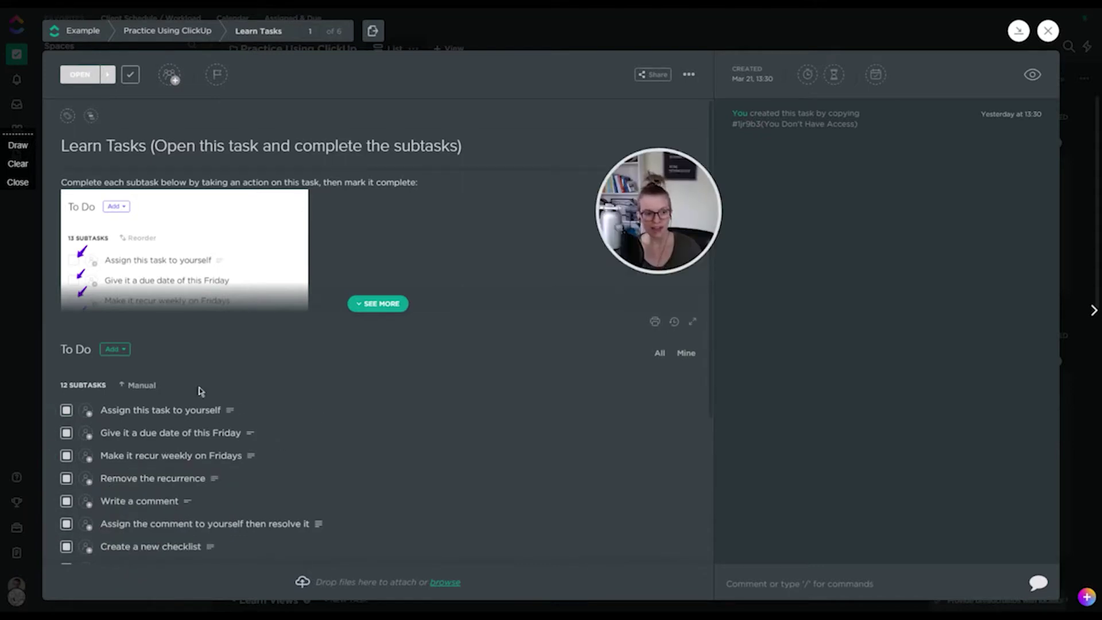
scroll(198, 438, "down", 4)
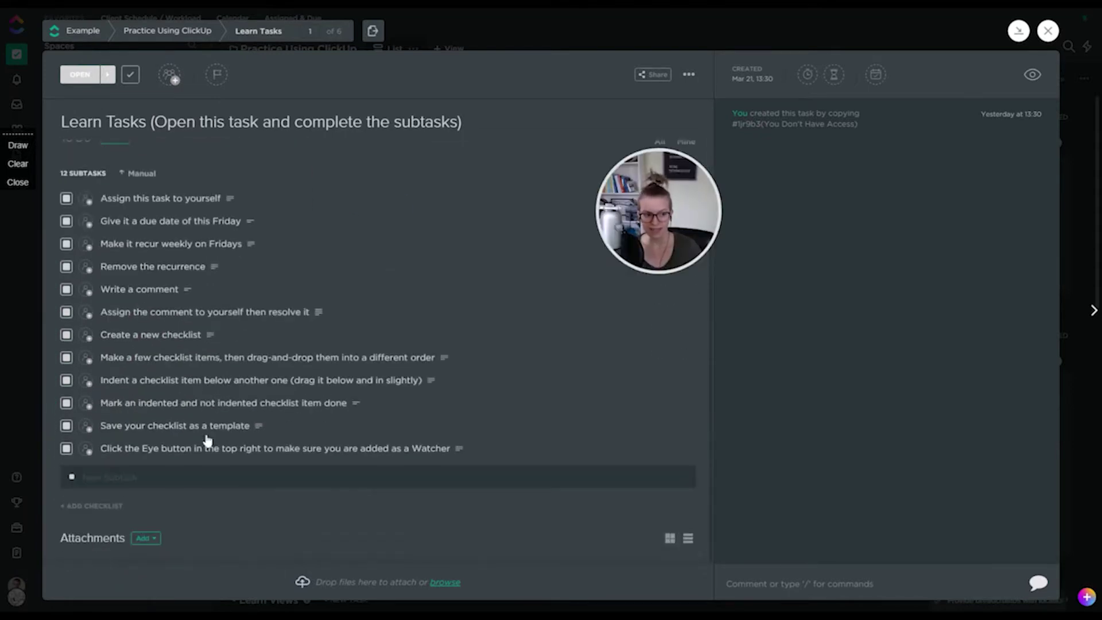
left_click(147, 201)
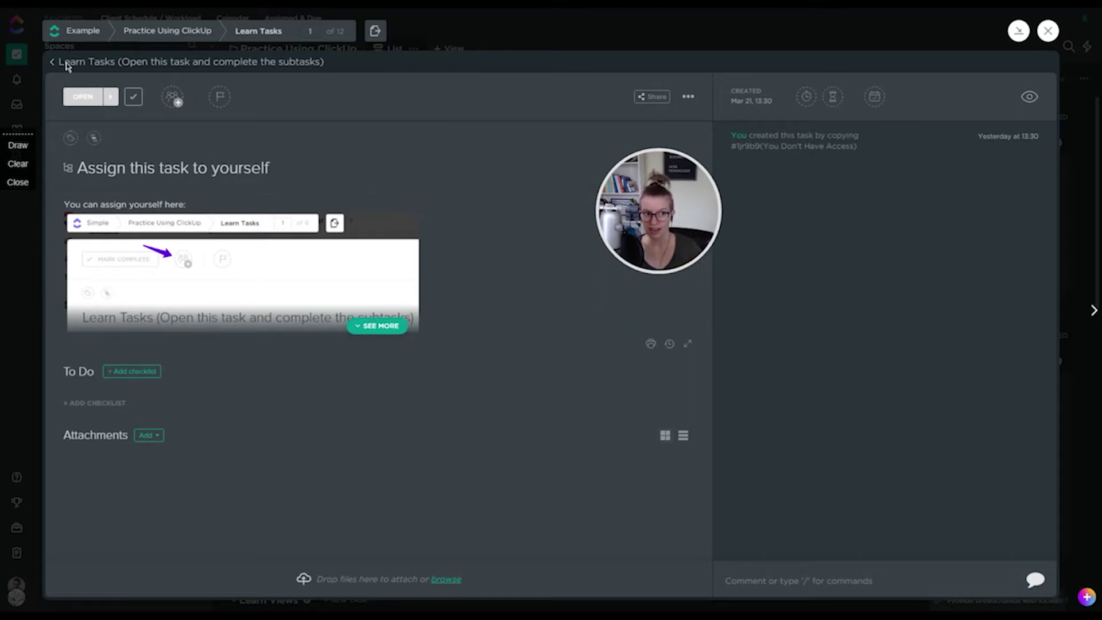
left_click(465, 251)
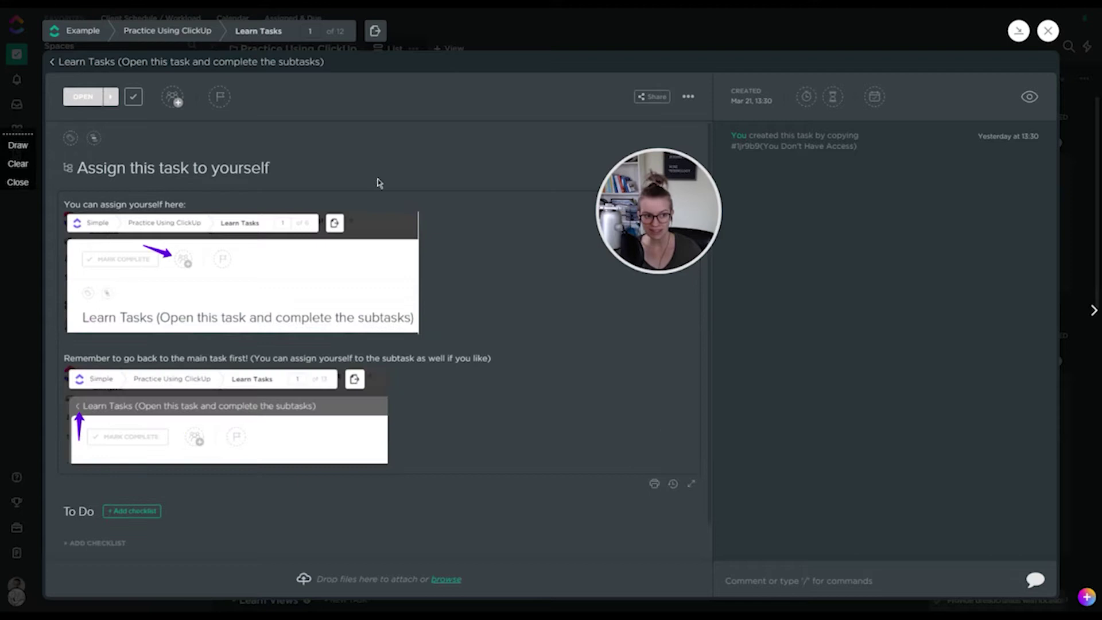
scroll(552, 416, "down", 1)
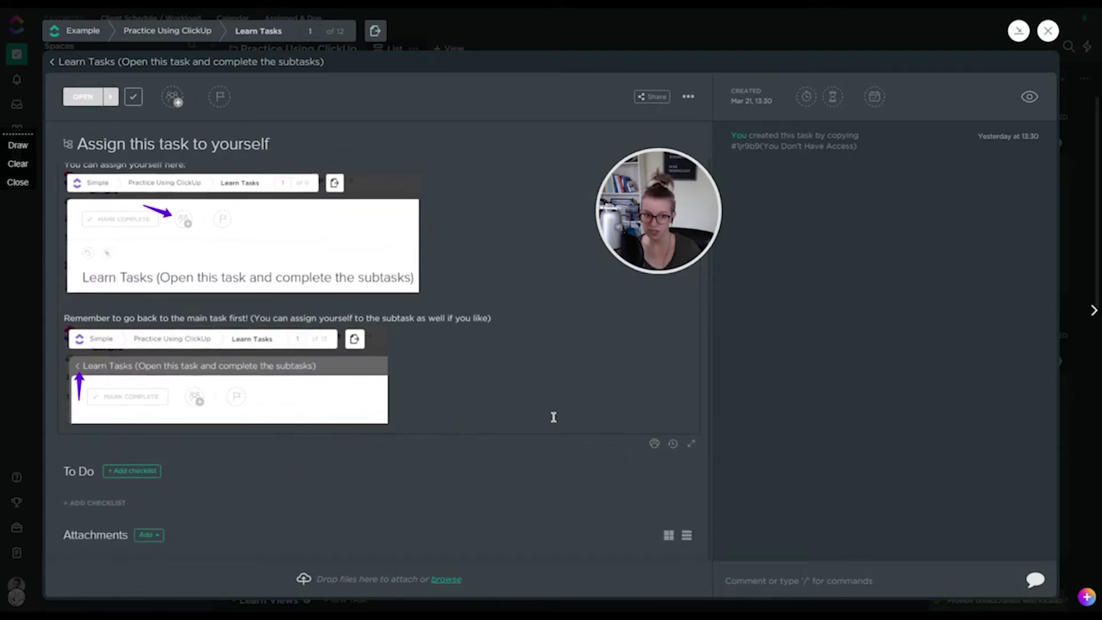
scroll(548, 413, "up", 1)
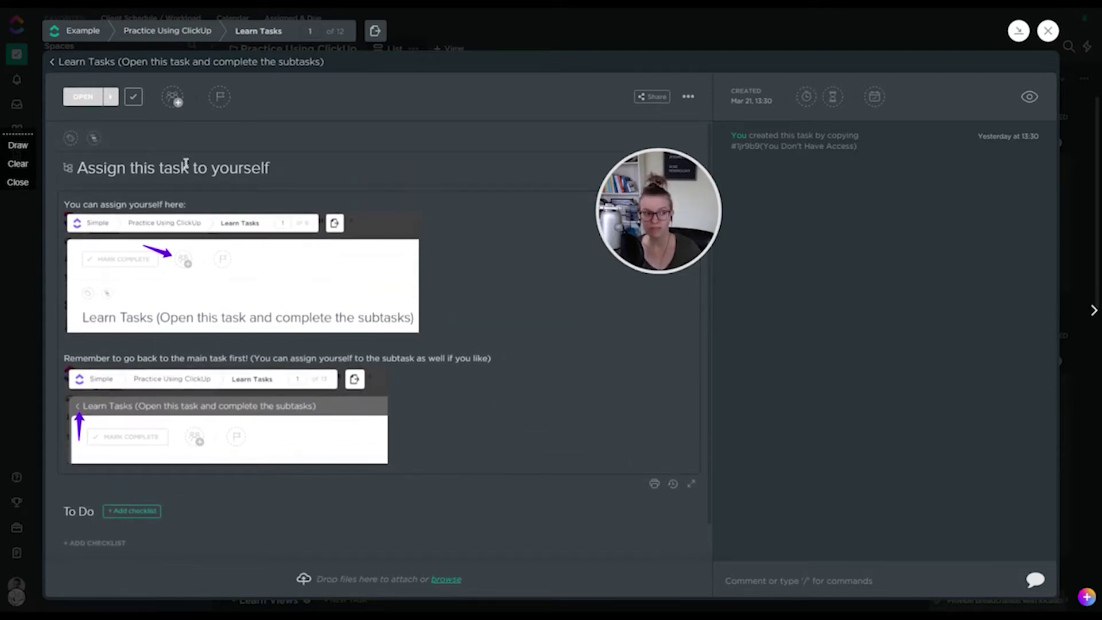
left_click(74, 62)
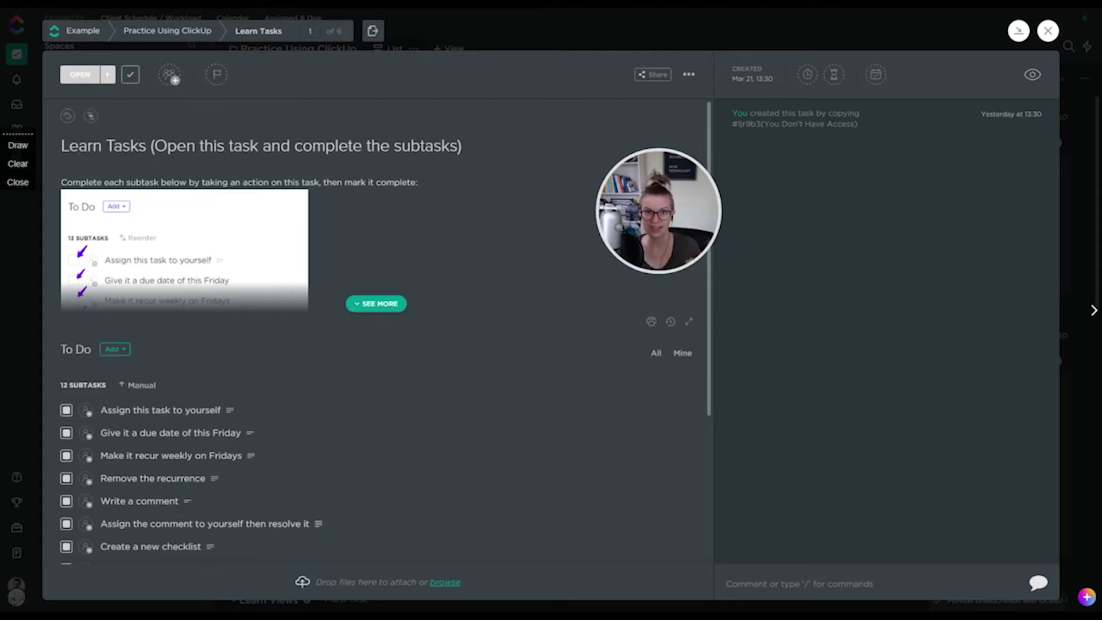
Expand the task description, then post 'To leave a note!' plus an emoji as a comment.
left_click(380, 303)
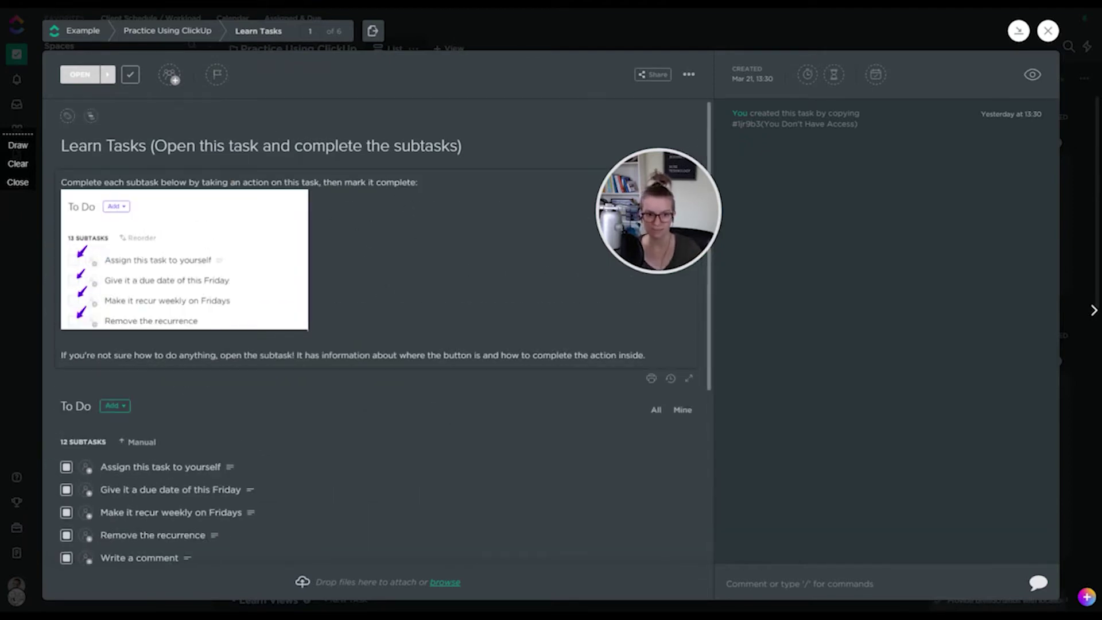
left_click(800, 575)
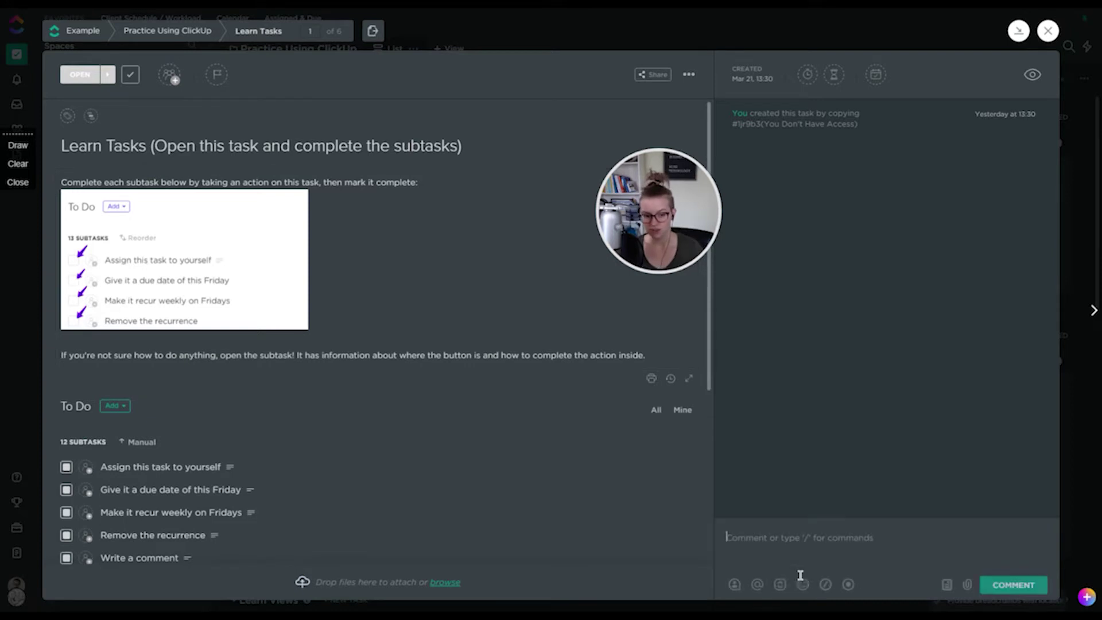
type("To leave a n")
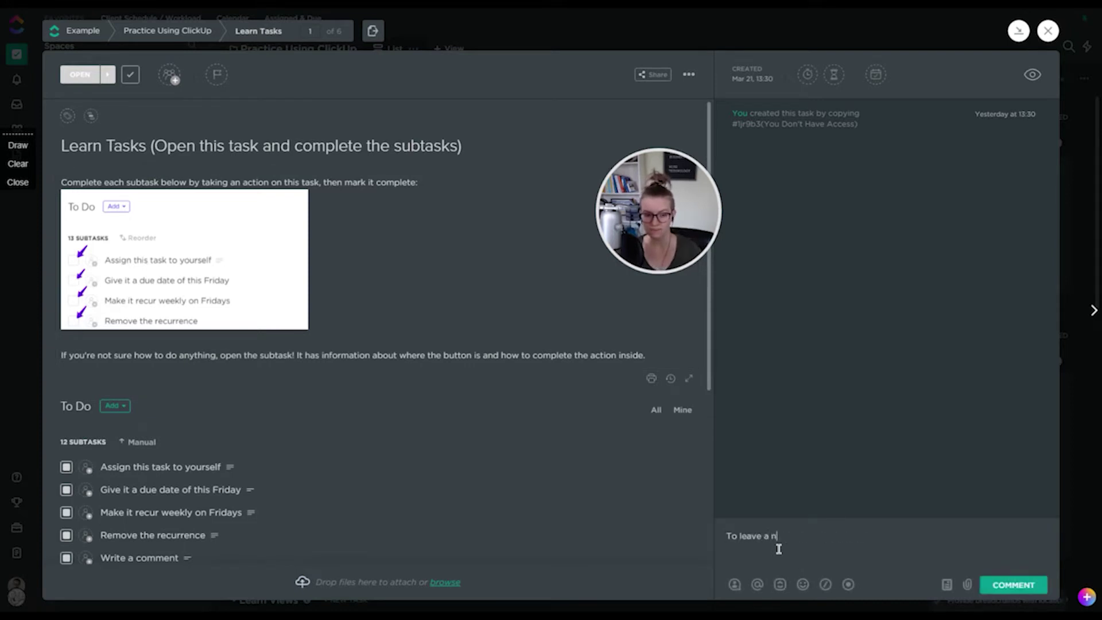
type("ote!")
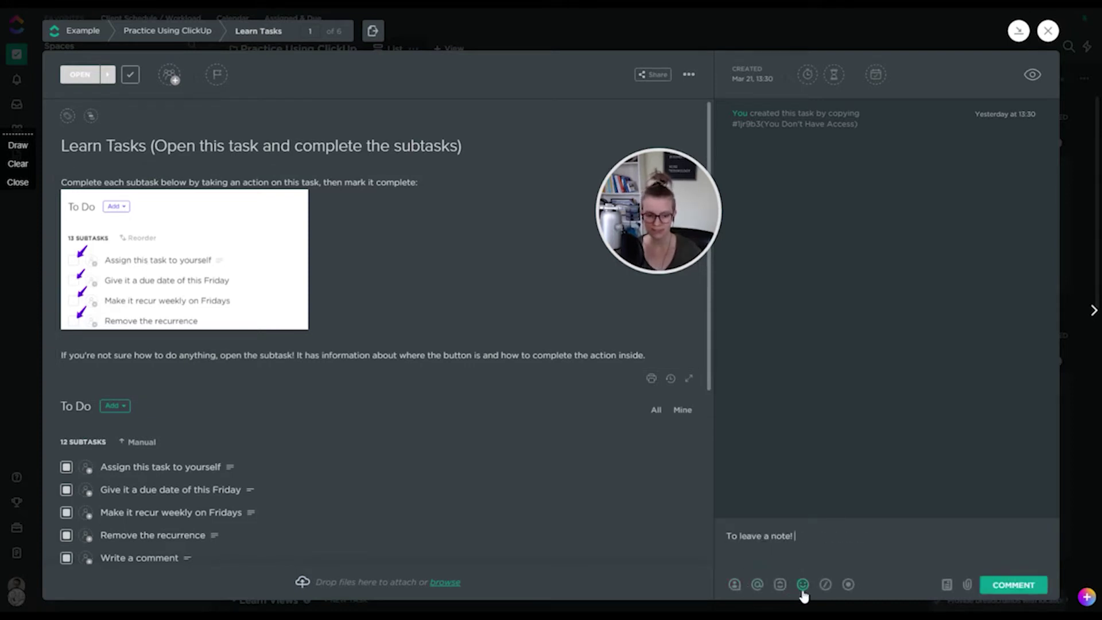
left_click(803, 584)
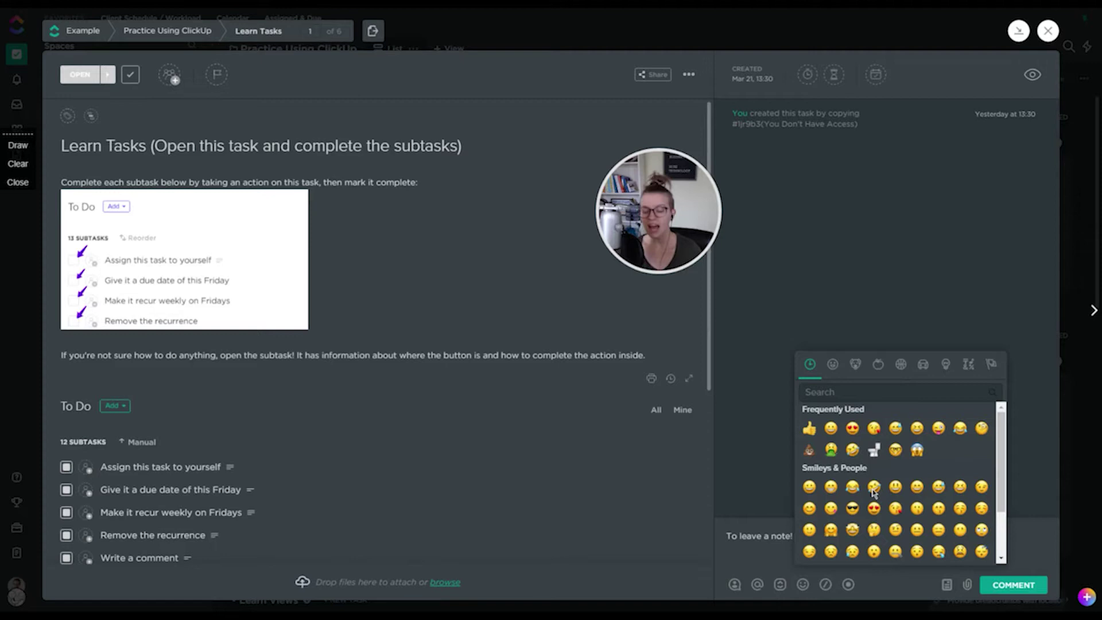
left_click(874, 450)
left_click(1011, 587)
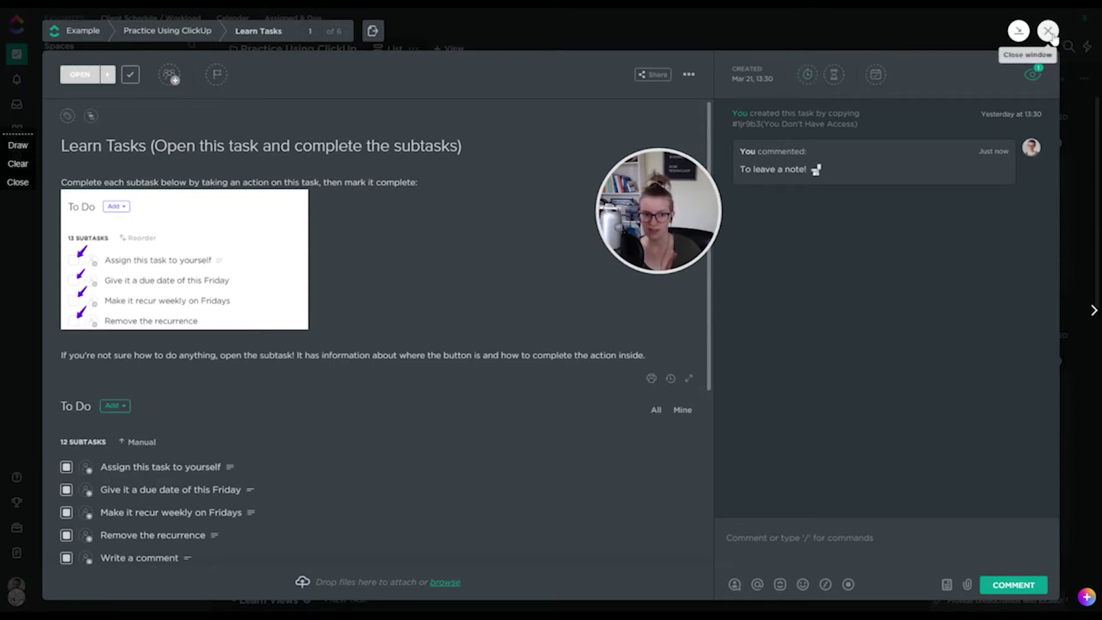
Open manual Time Range logging, cancel it without logging time, and close the task.
left_click(809, 74)
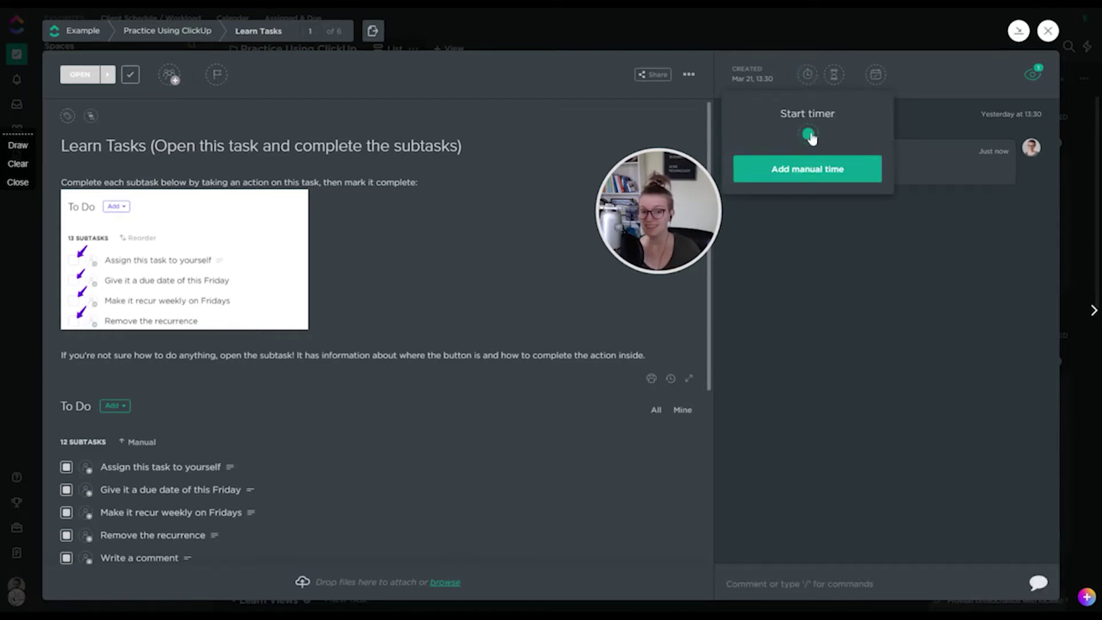
left_click(808, 172)
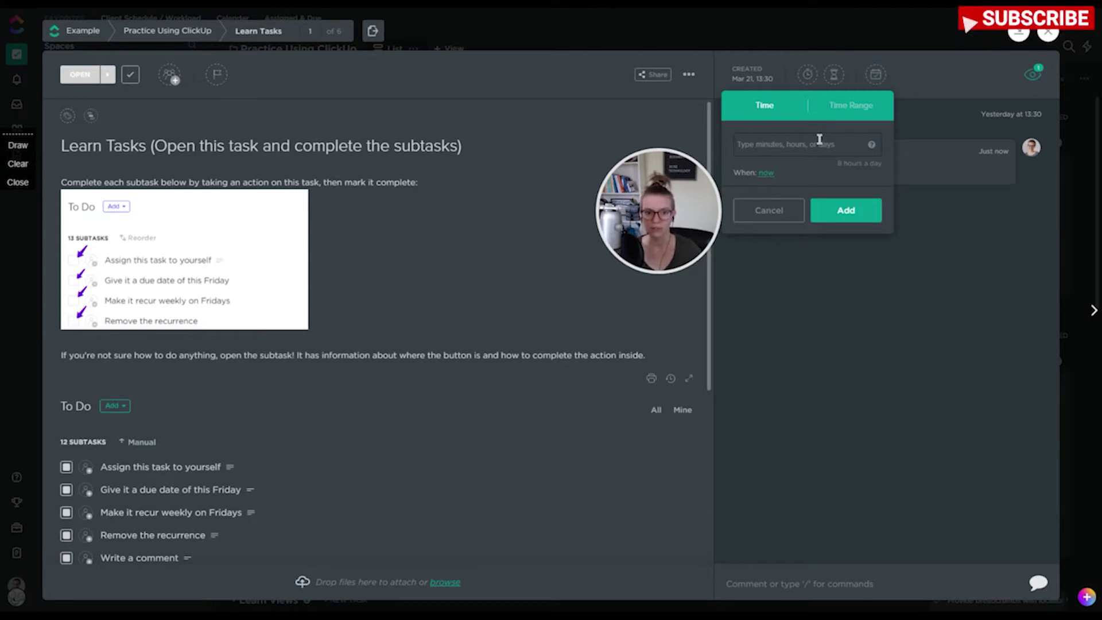
left_click(829, 112)
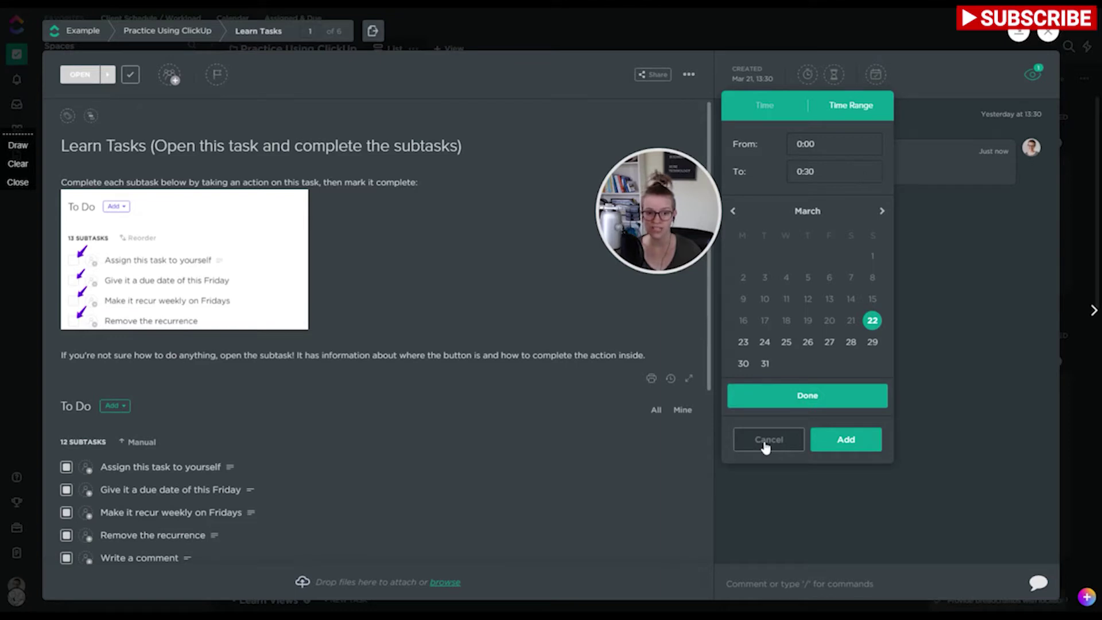
left_click(976, 150)
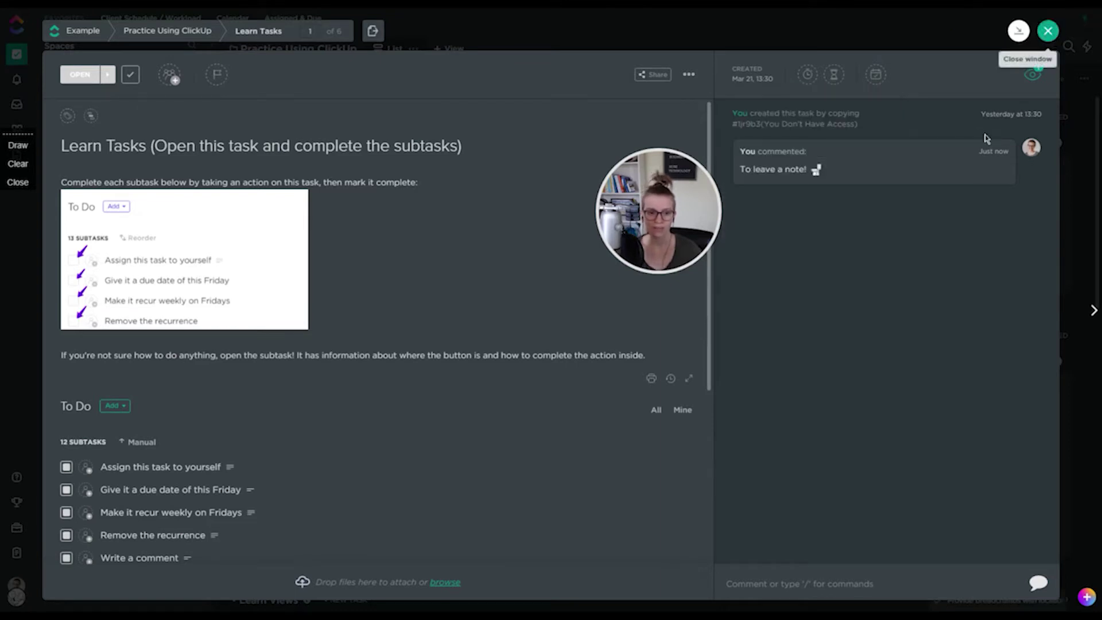
key("Escape")
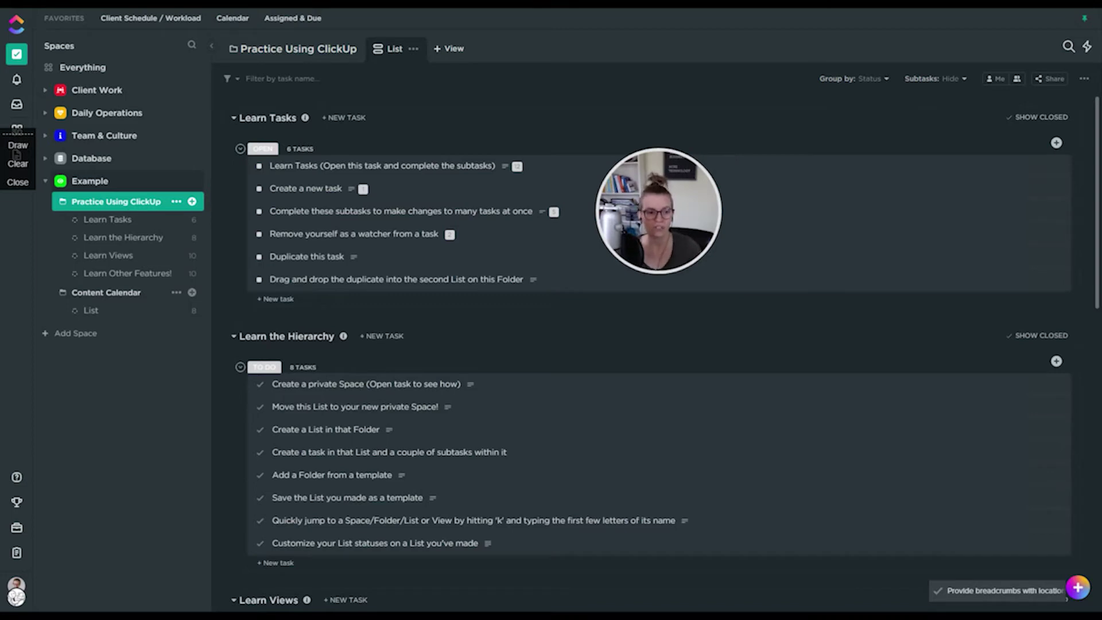
Scroll through the Practice Using ClickUp list sections and back to the top.
left_click_drag(663, 207, 669, 66)
scroll(442, 318, "down", 8)
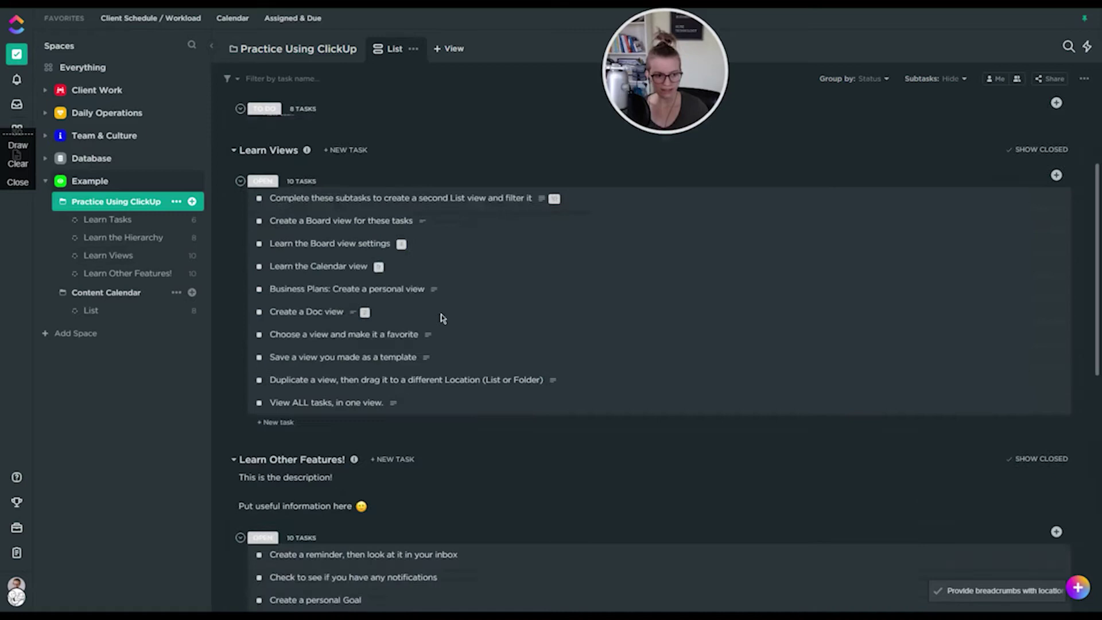
scroll(442, 317, "down", 5)
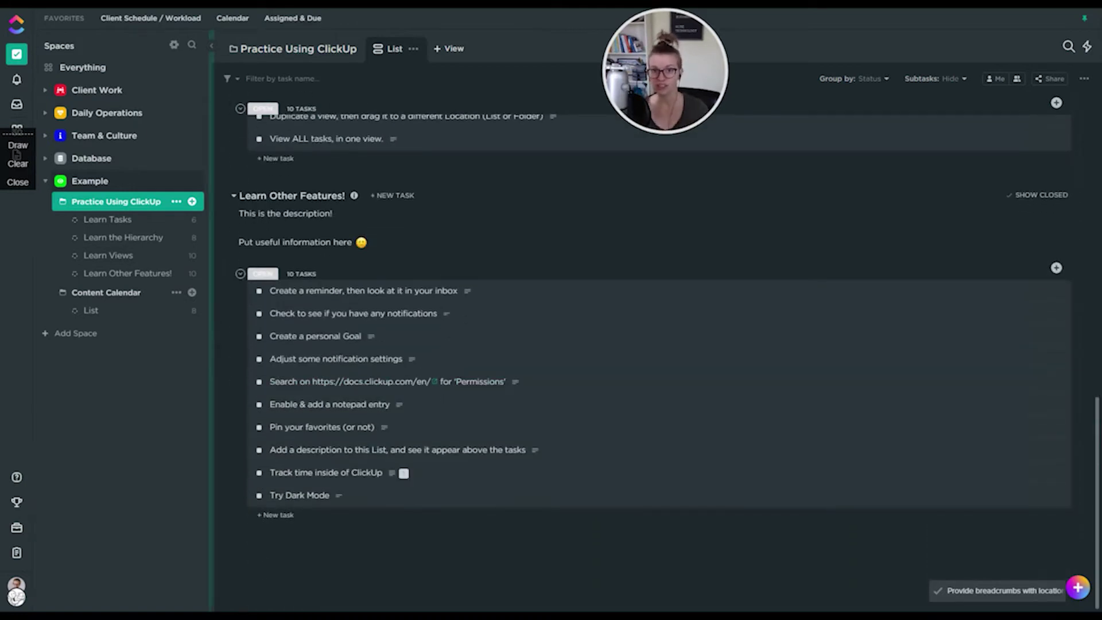
scroll(786, 413, "up", 15)
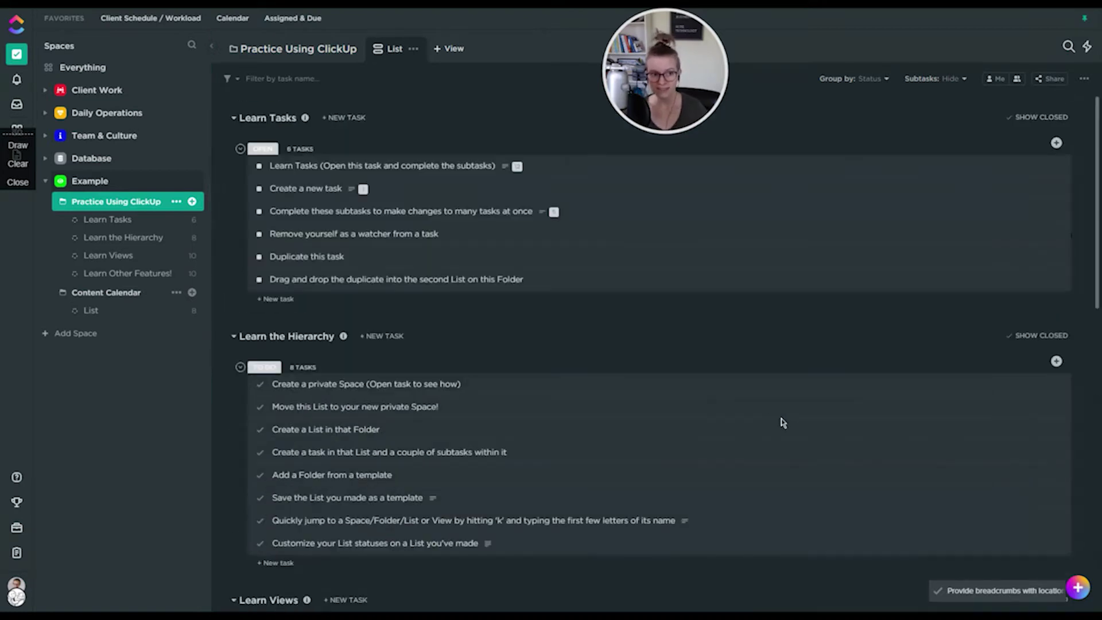
Add a Board view from the '+ View' choices.
left_click(462, 53)
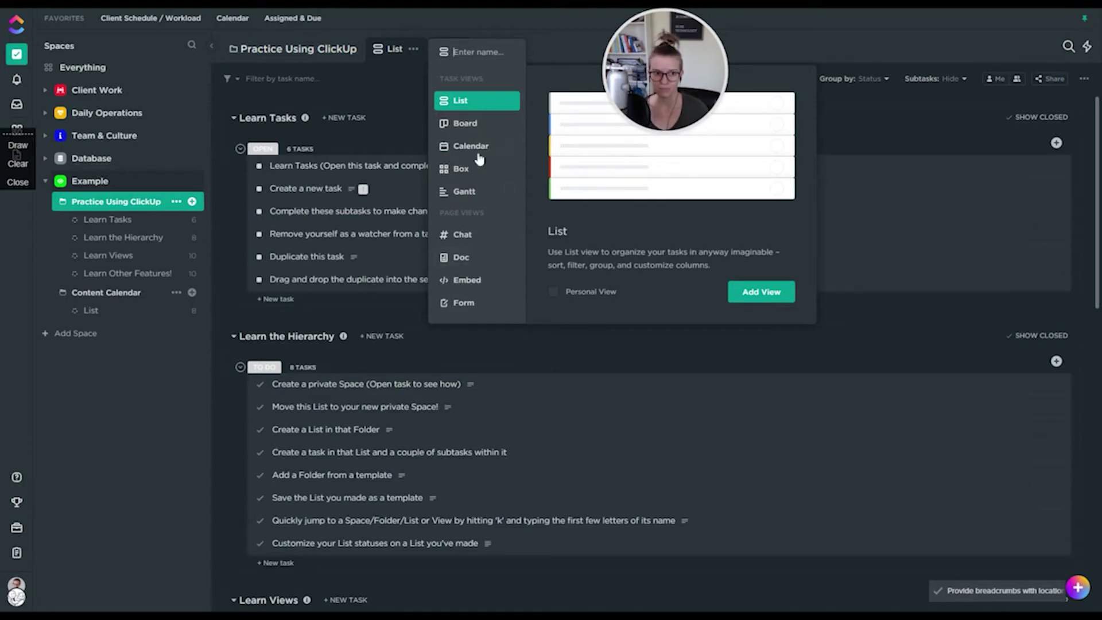
left_click(471, 124)
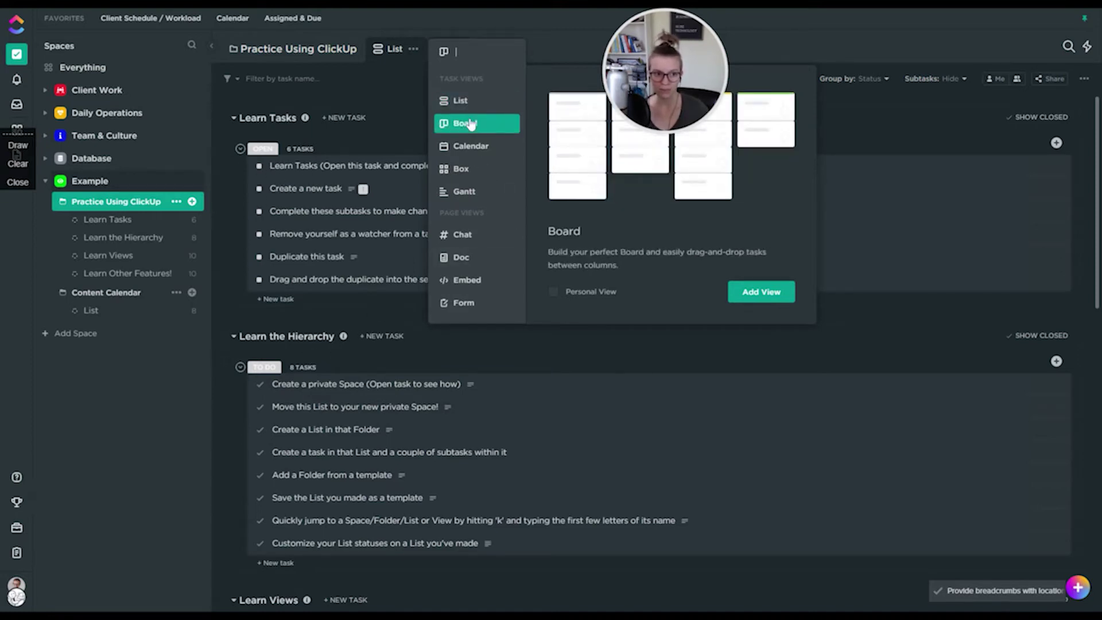
key("Escape")
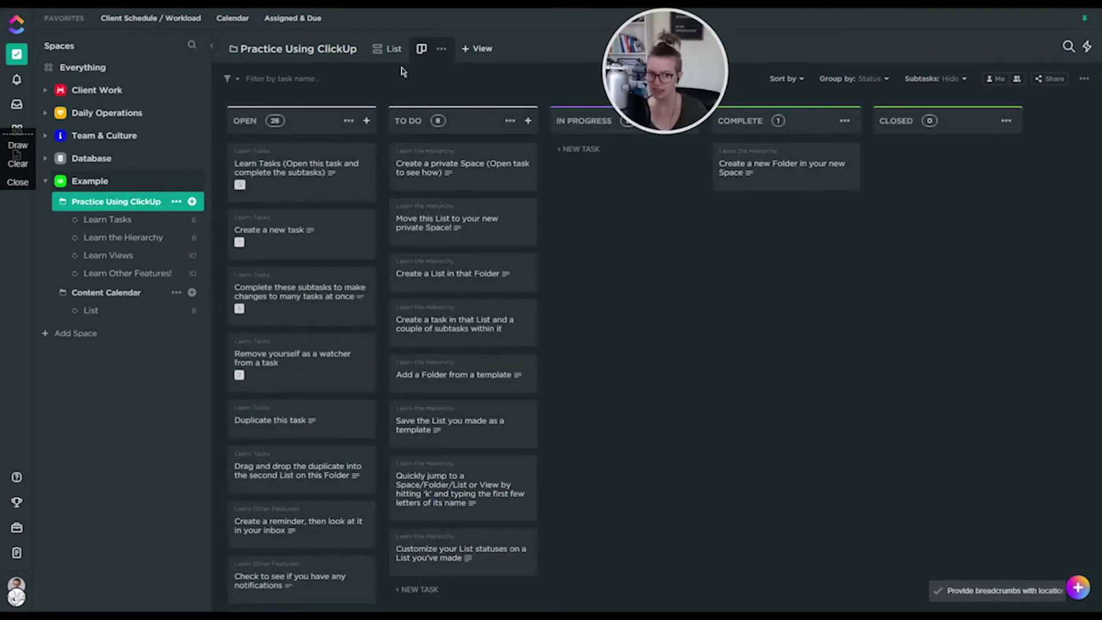
Add a Gantt view and drag 'Move this List to your new private Space!' across Mar 20–30.
left_click(477, 48)
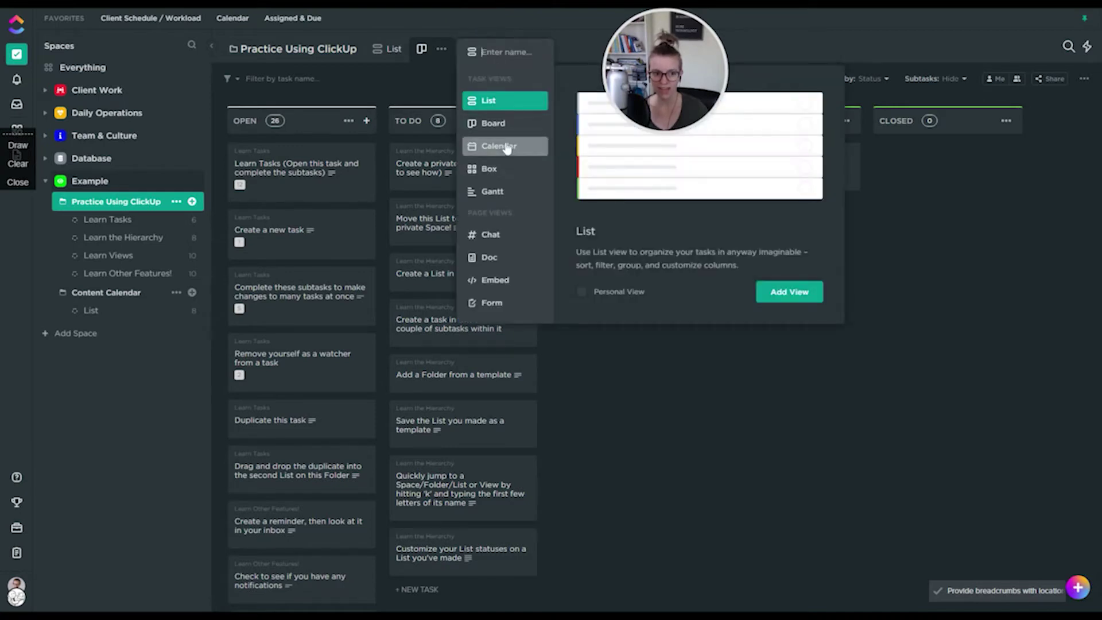
left_click(509, 194)
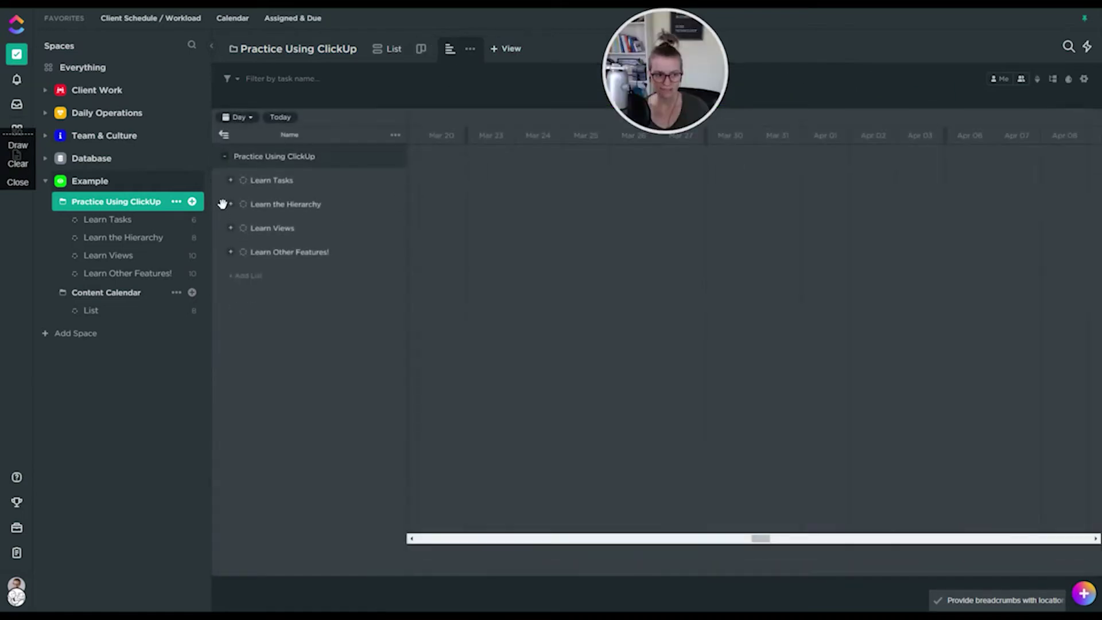
left_click(231, 206)
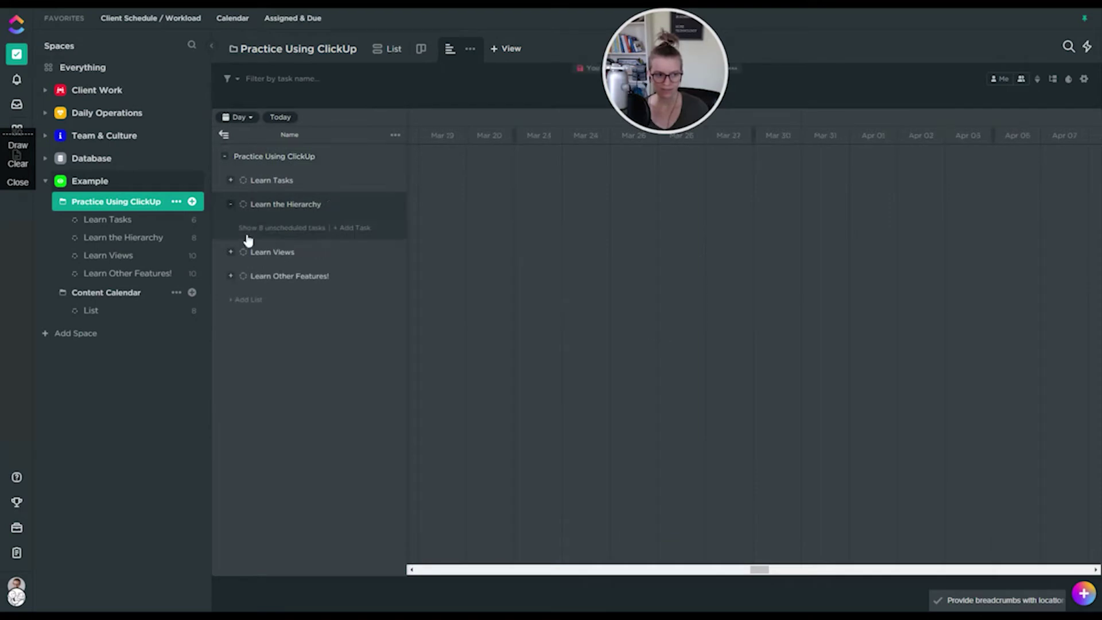
left_click(263, 230)
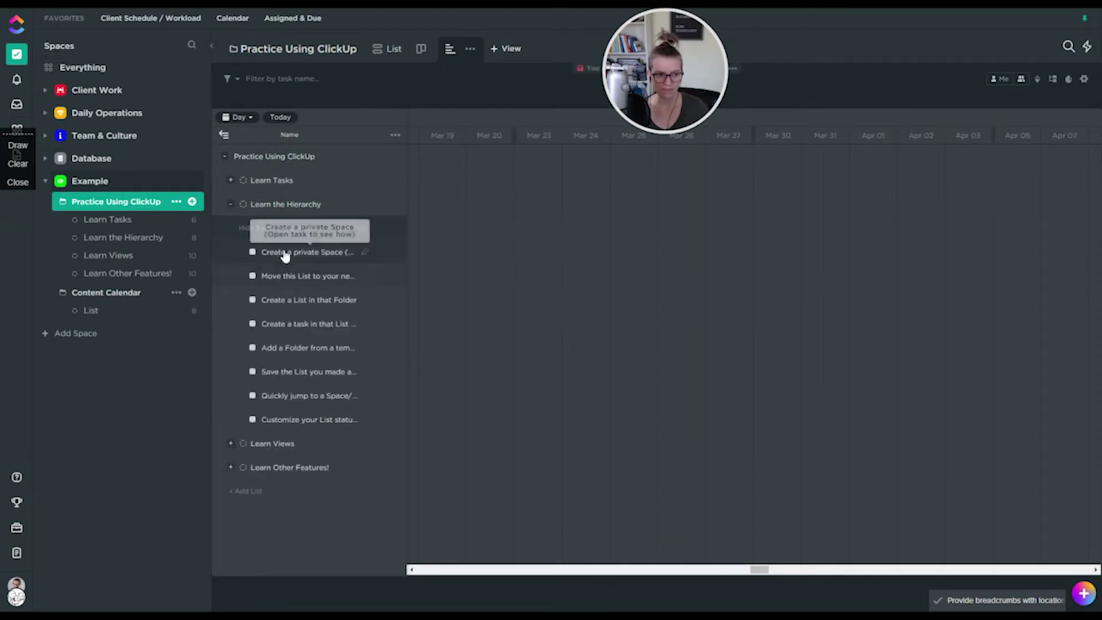
left_click_drag(510, 274, 758, 277)
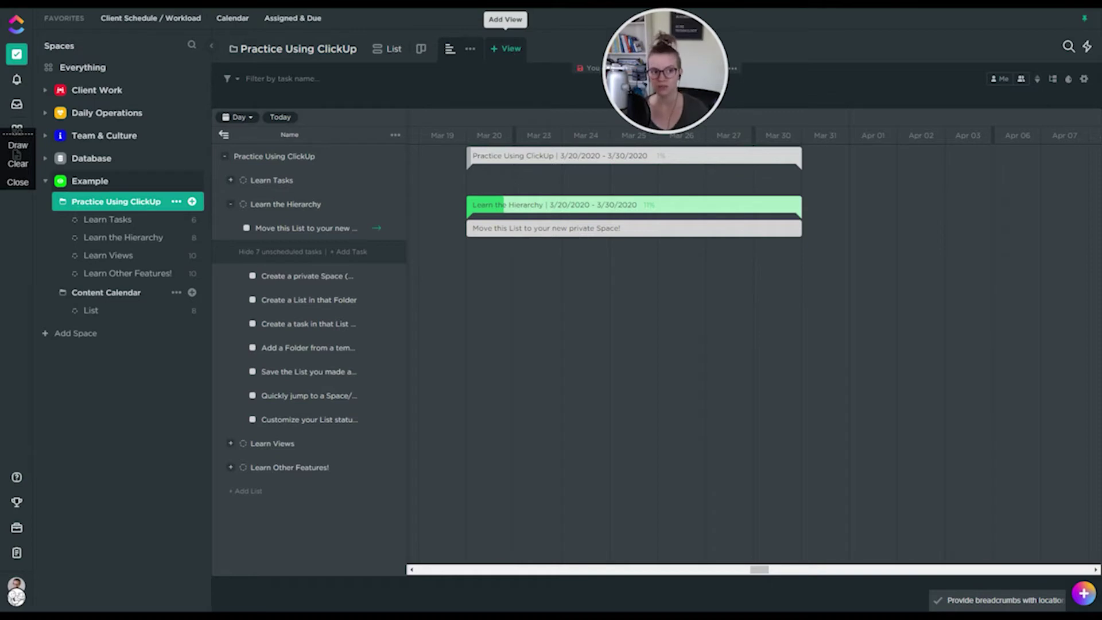
Switch back to the List view.
left_click(391, 49)
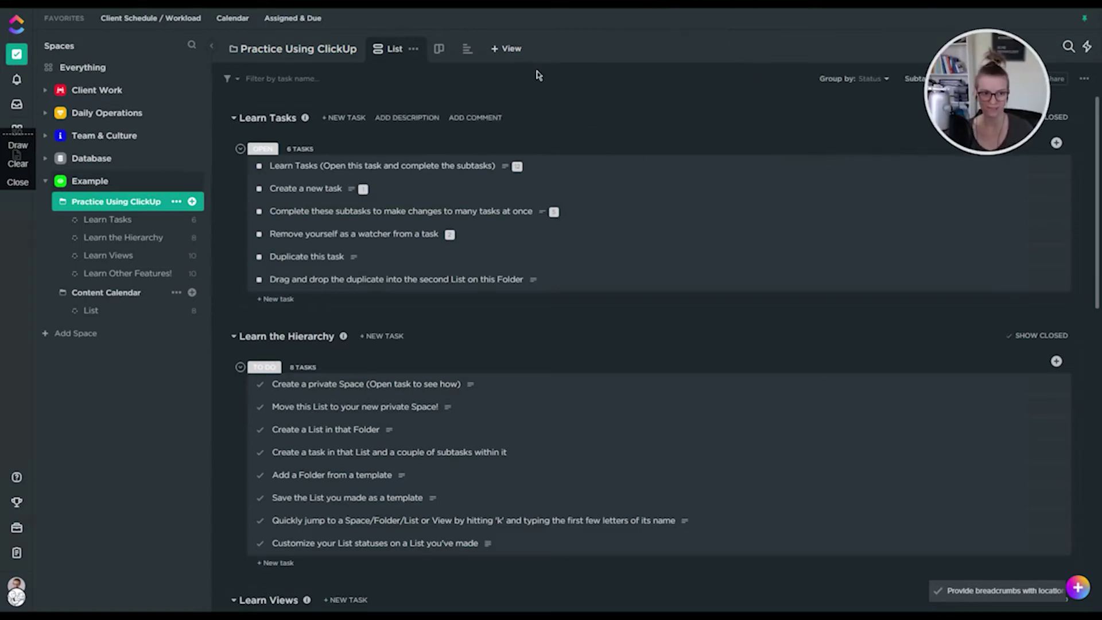
Add a Chat view to the Practice Using ClickUp folder.
left_click(507, 50)
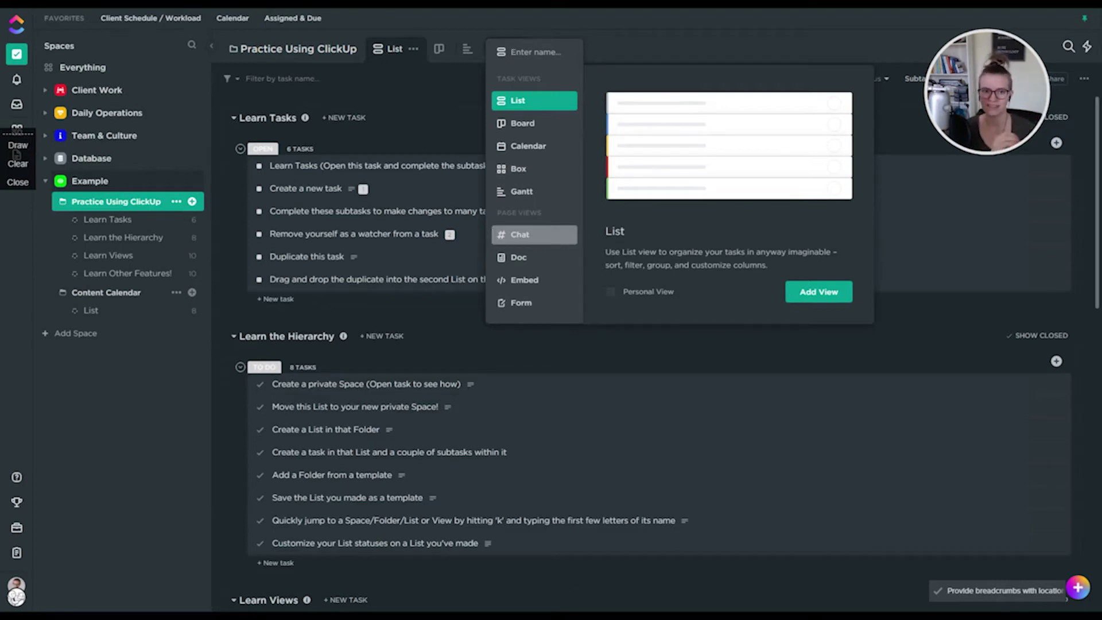
left_click(546, 241)
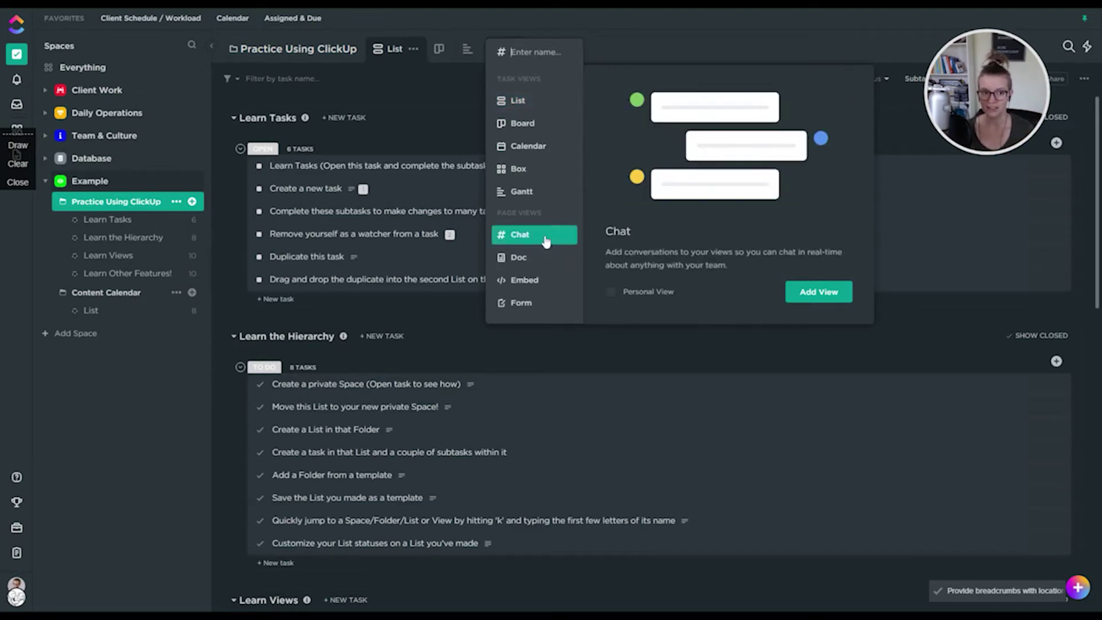
left_click(801, 297)
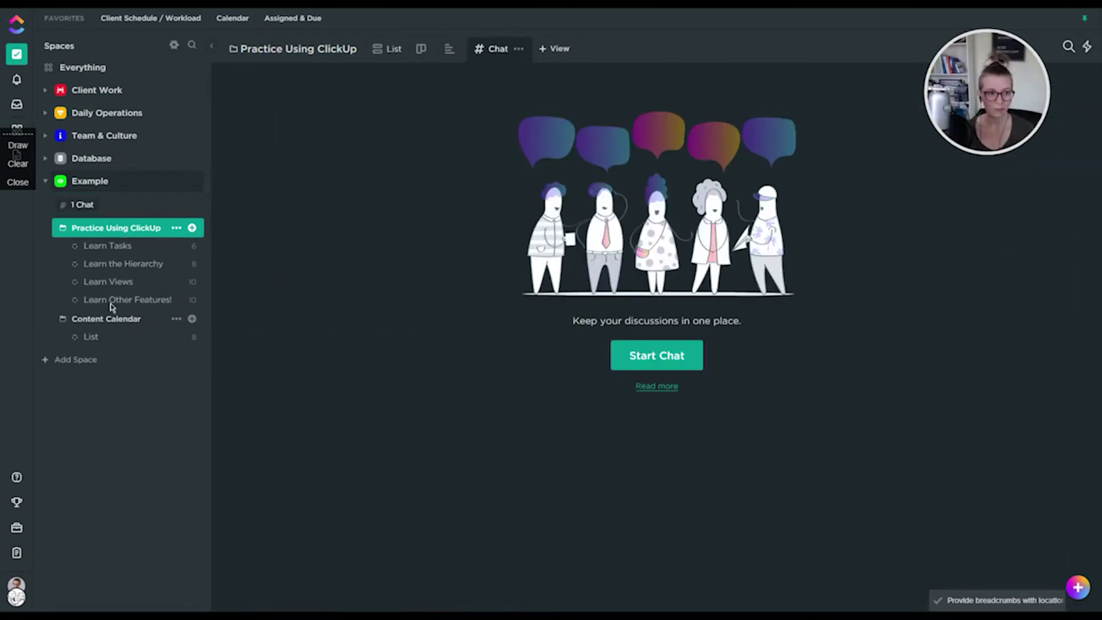
Start the chat and post the comment 'Type comment not attached'.
left_click(656, 356)
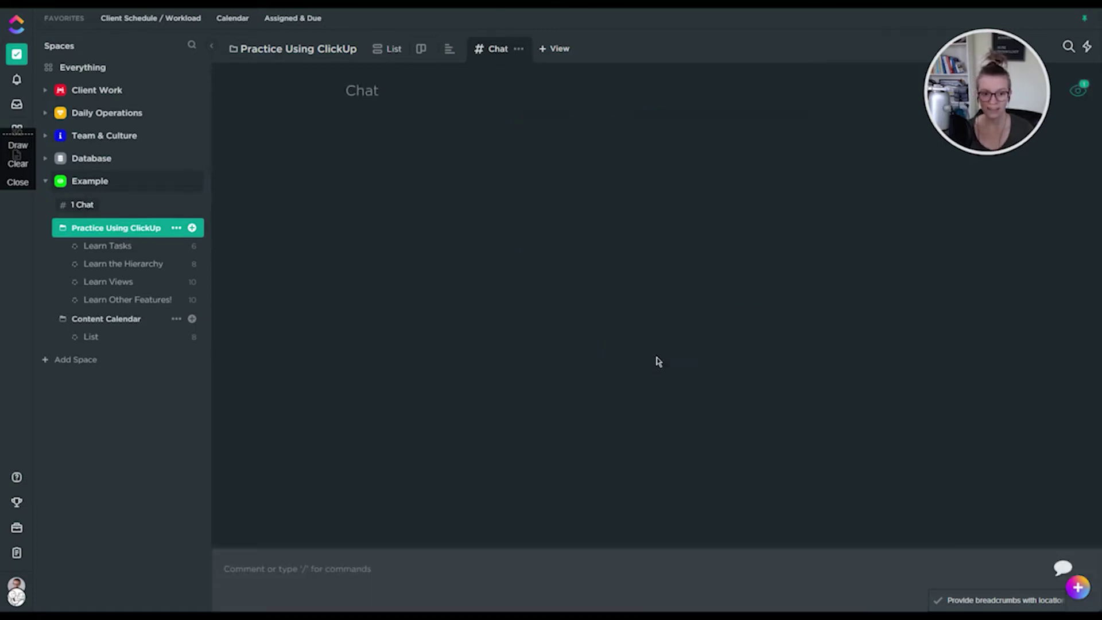
left_click(628, 580)
type("Type comment")
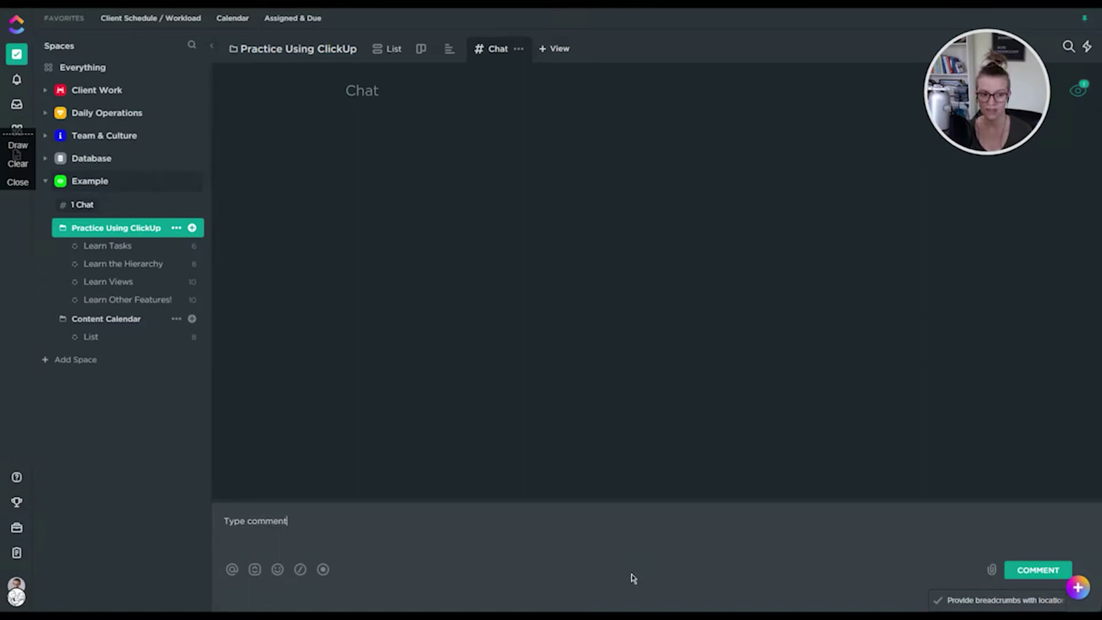
type(" not attached to task!")
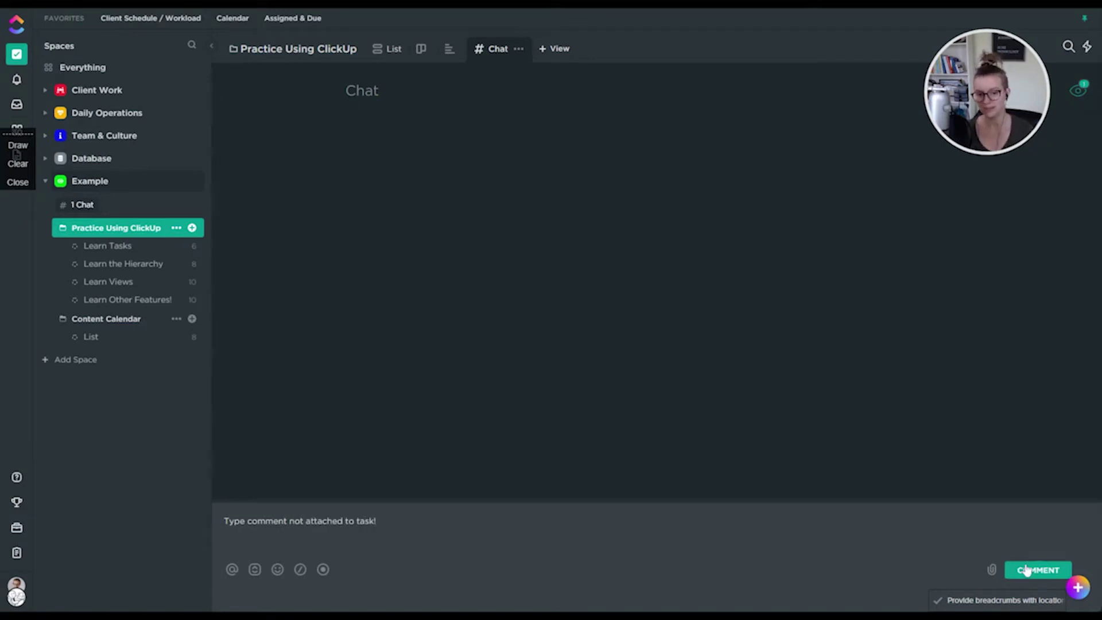
left_click(1026, 570)
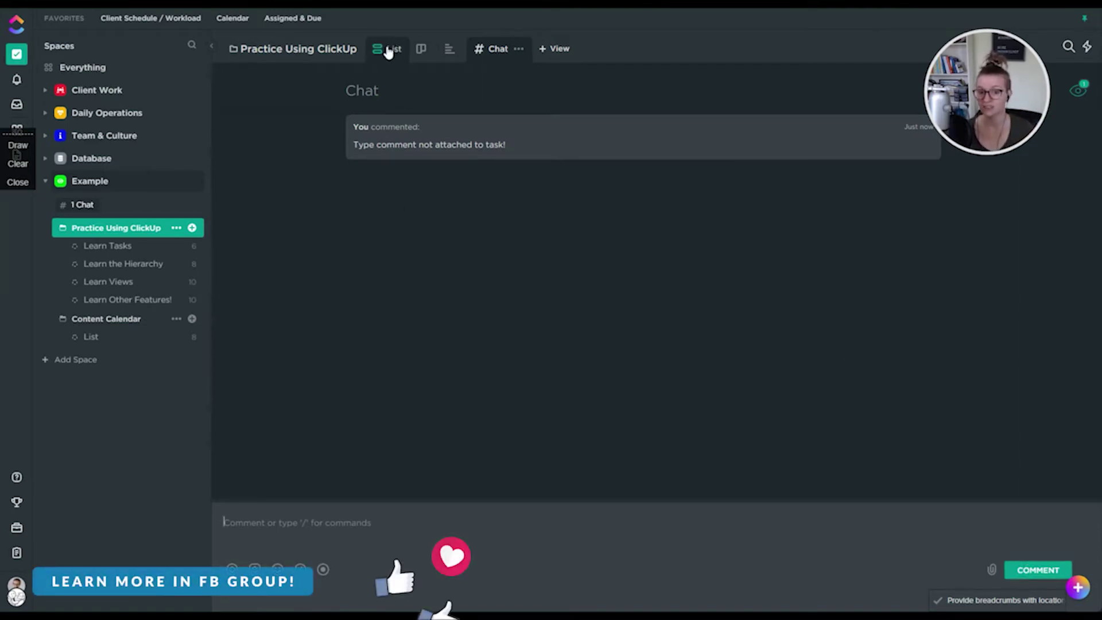
Add a Doc view to the Practice Using ClickUp folder.
left_click(556, 49)
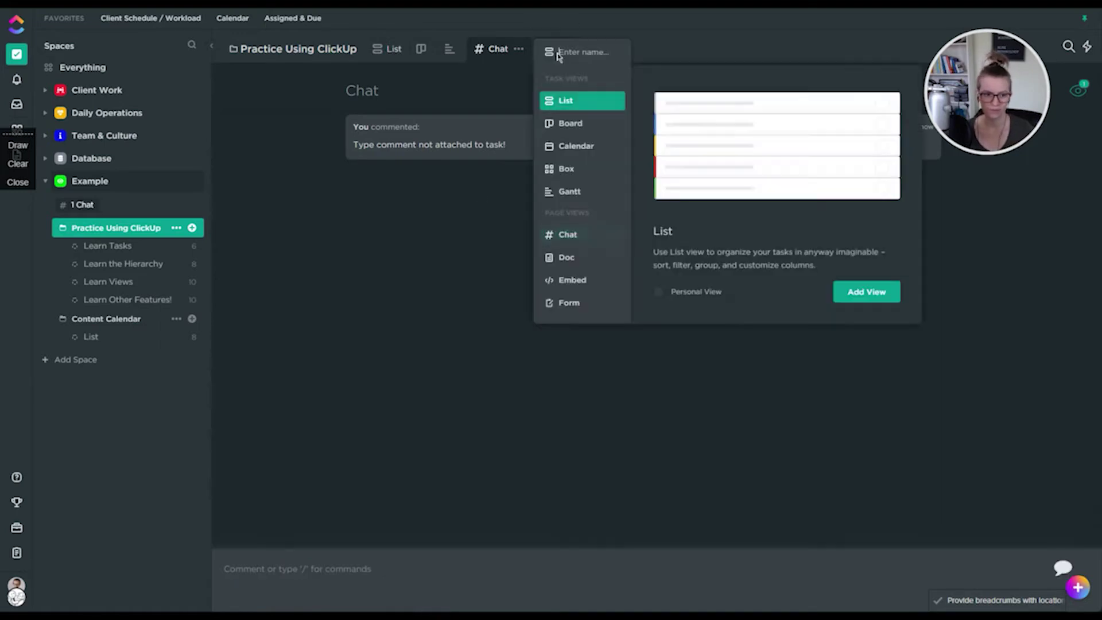
left_click(567, 260)
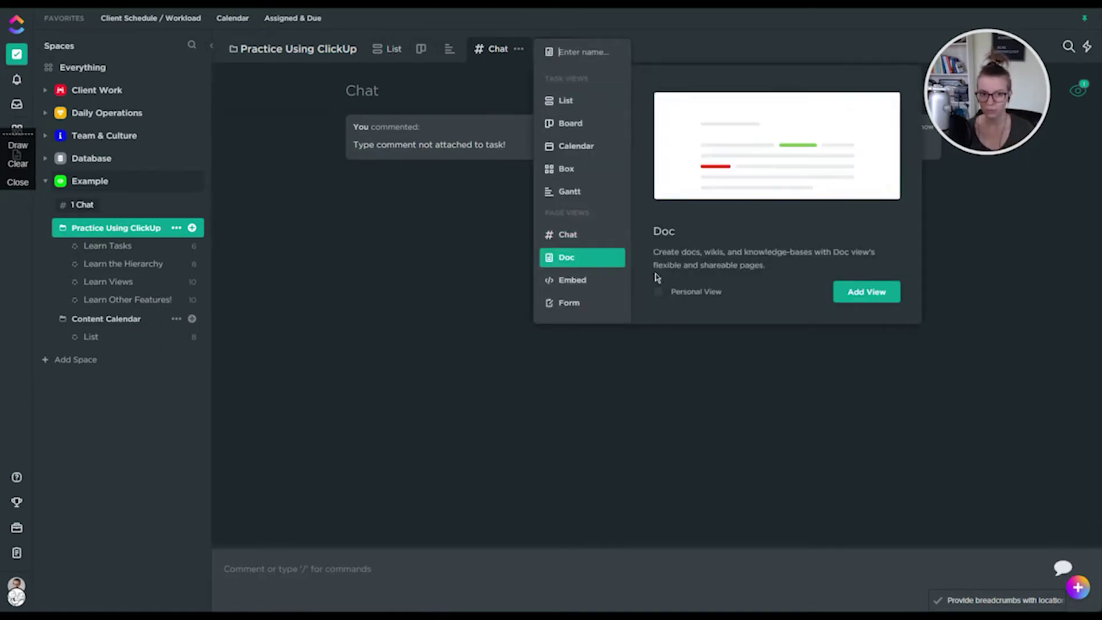
left_click(856, 298)
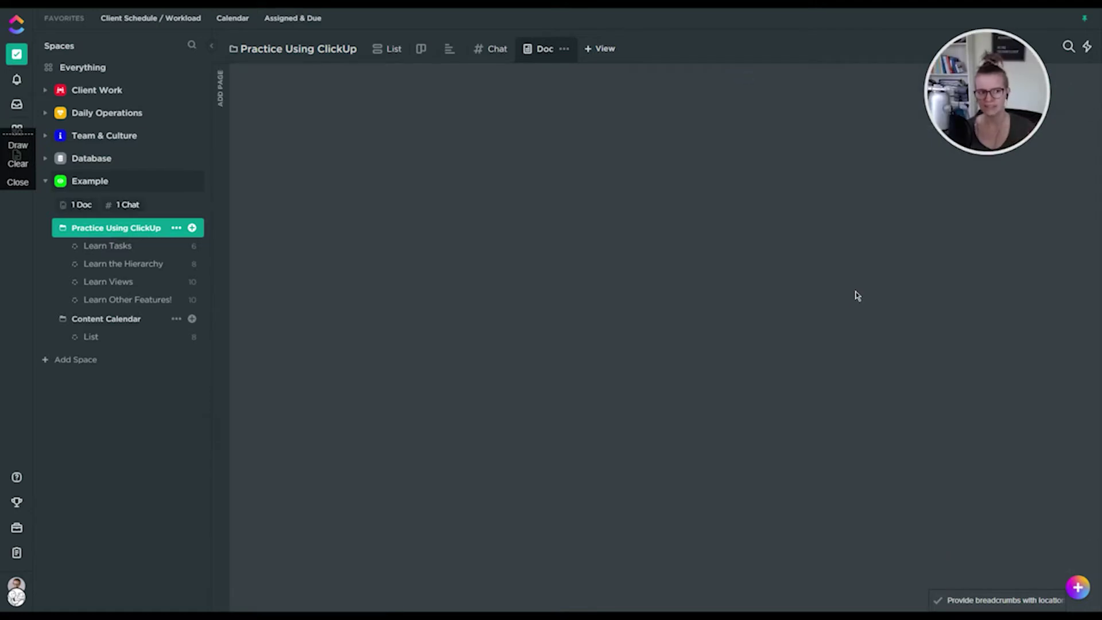
Write 'Basic typing area' on the Blank Page and browse the '/' block options.
left_click(221, 96)
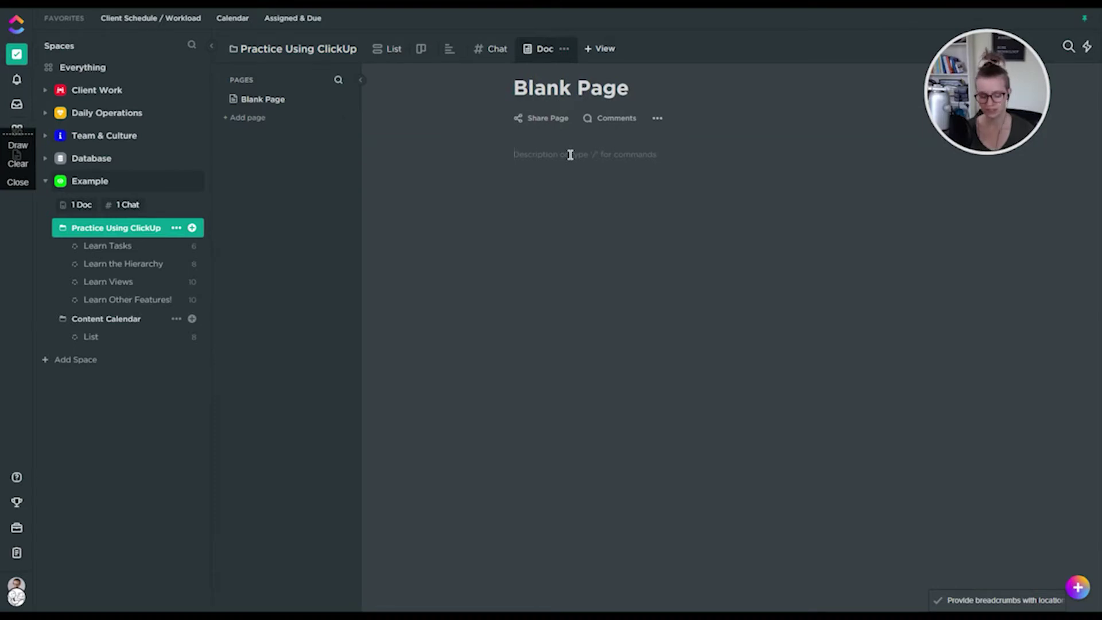
type("Basic ")
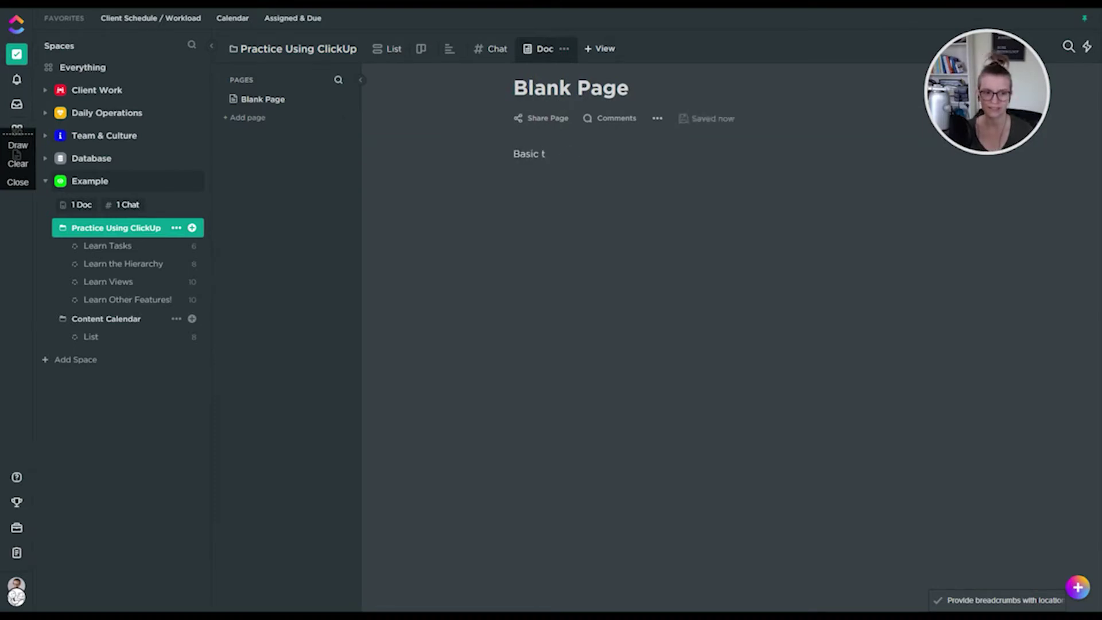
type("type")
type("ng area")
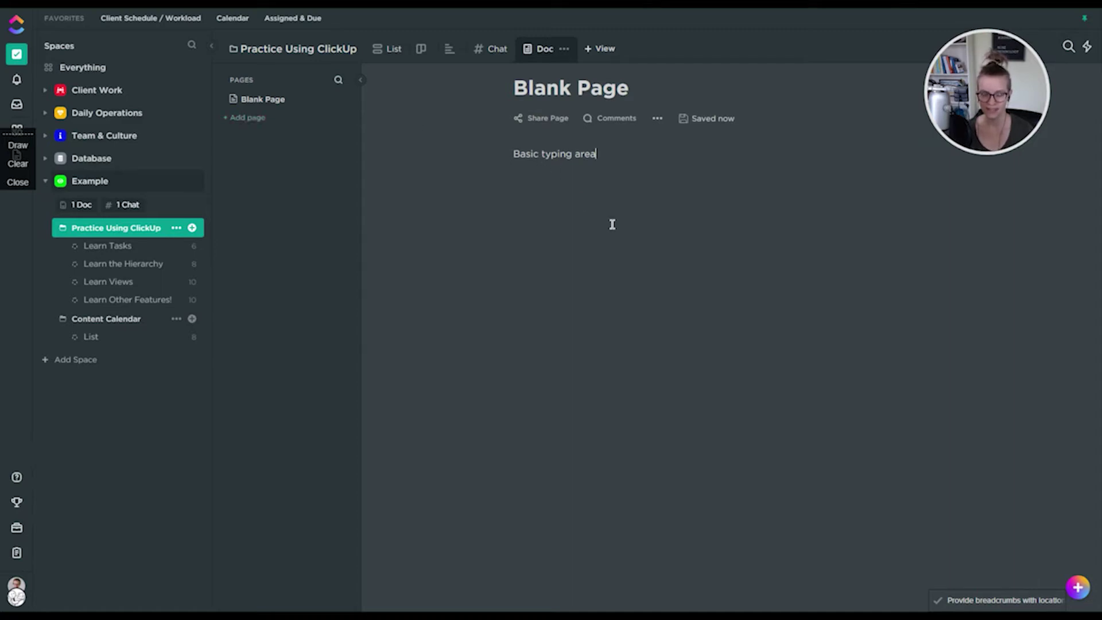
key("Return")
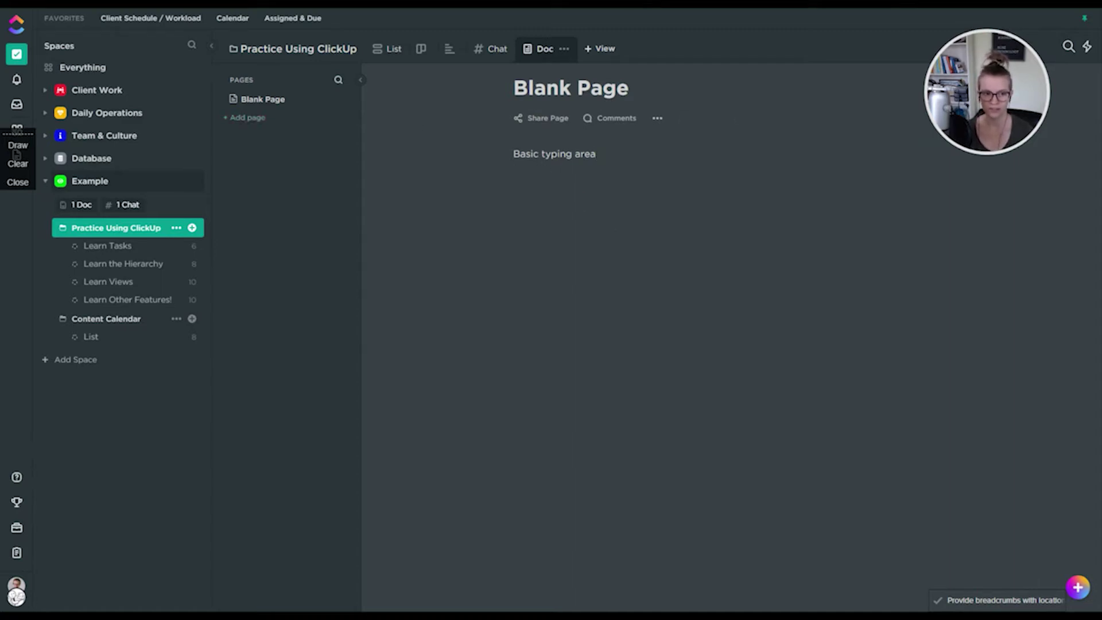
type("/")
scroll(680, 178, "down", 5)
scroll(682, 192, "down", 5)
scroll(683, 192, "up", 3)
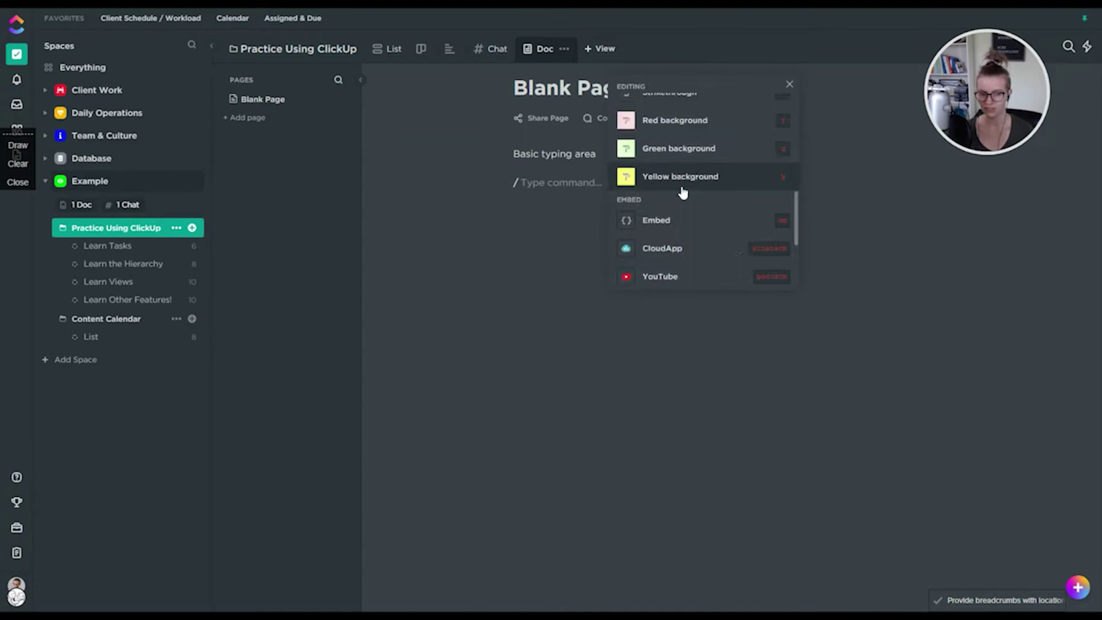
scroll(682, 193, "up", 5)
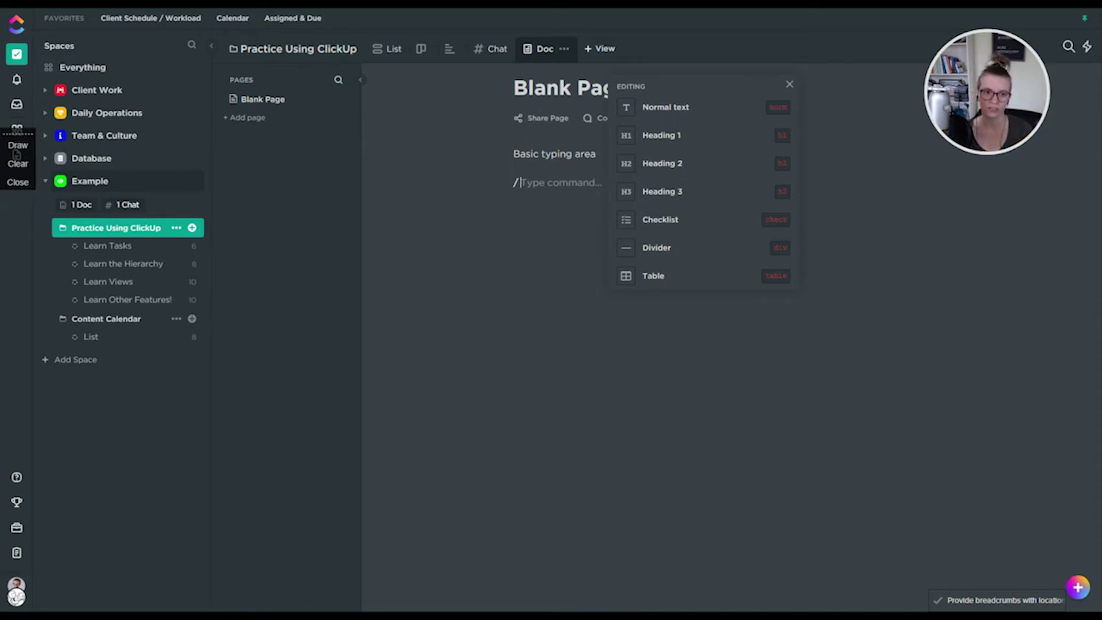
Preview the Embed view type, then add a Form view to Practice Using ClickUp.
left_click(910, 202)
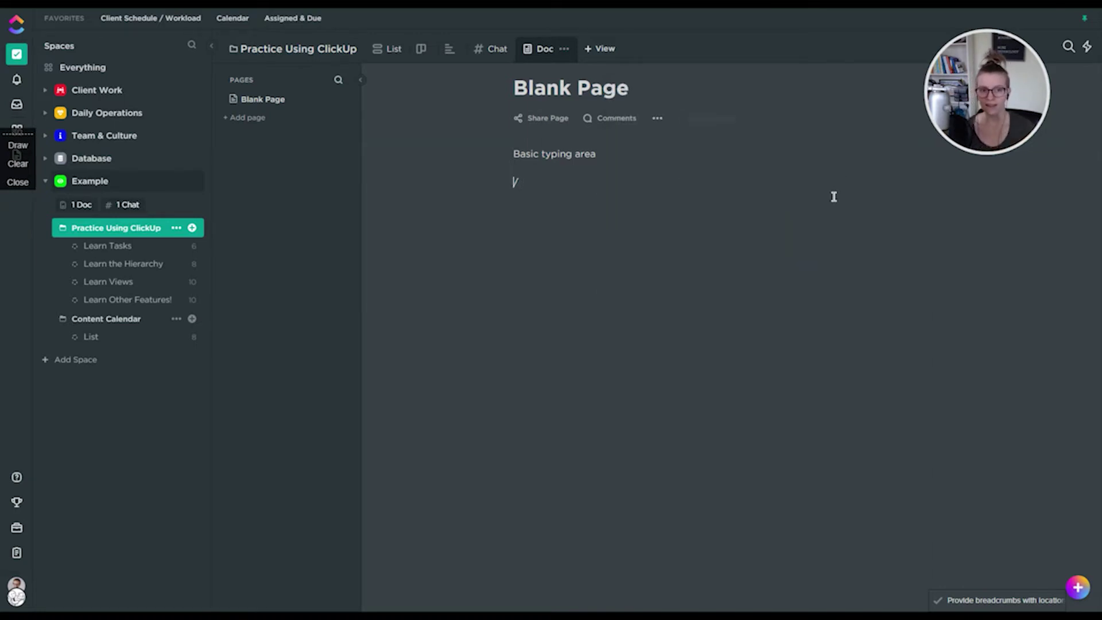
left_click(598, 53)
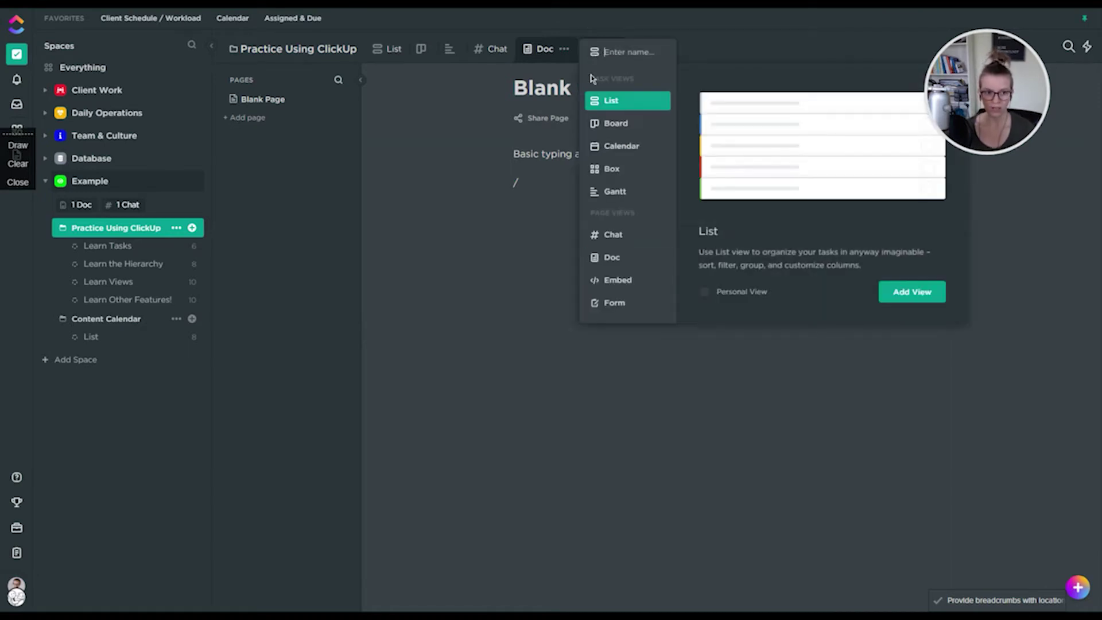
left_click(623, 281)
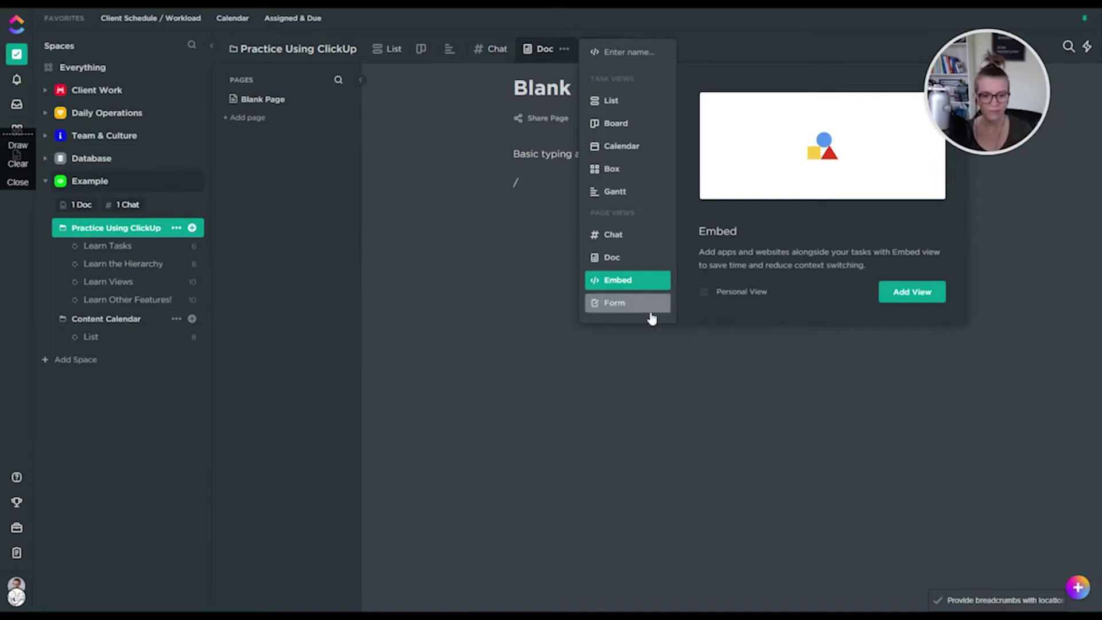
left_click(900, 301)
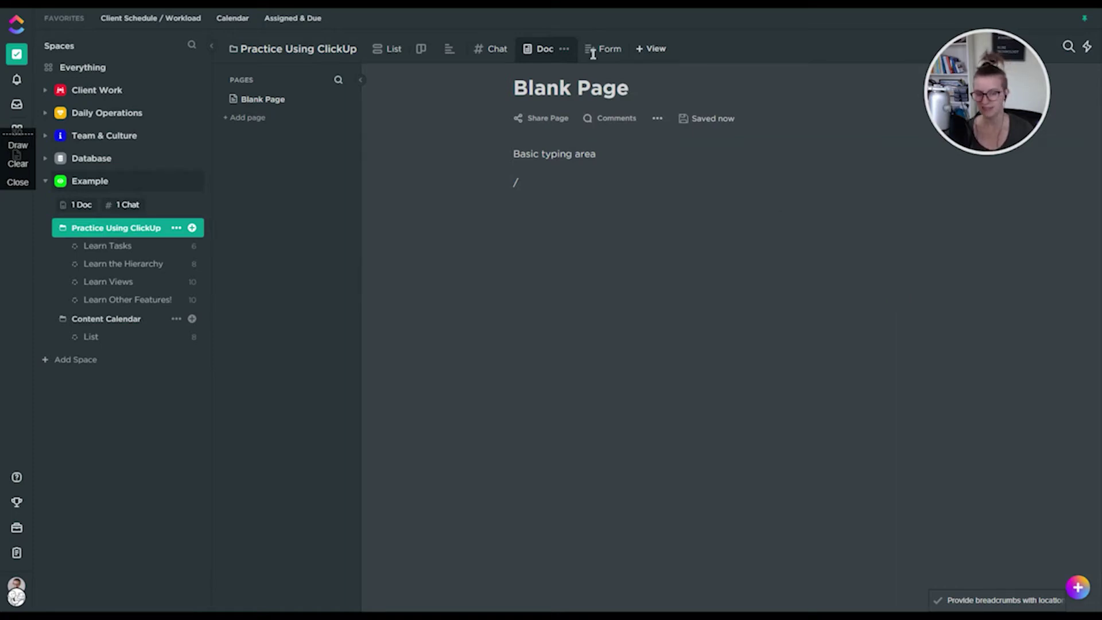
Inspect the new Form builder, collapse and re-expand the folder, then return to List view.
left_click(594, 53)
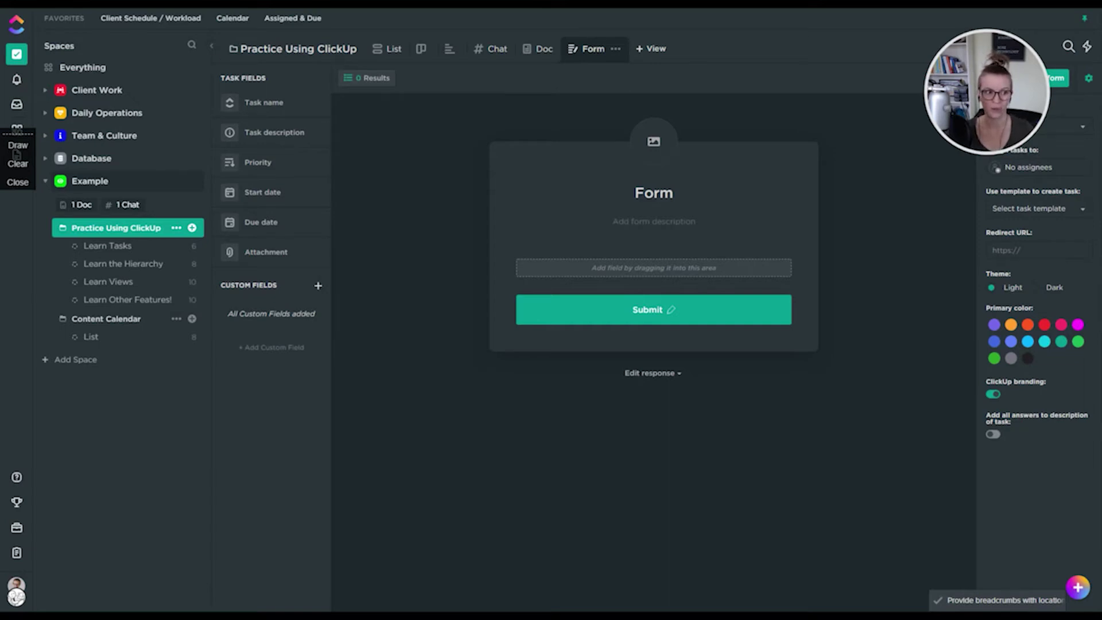
left_click(131, 235)
left_click(131, 235)
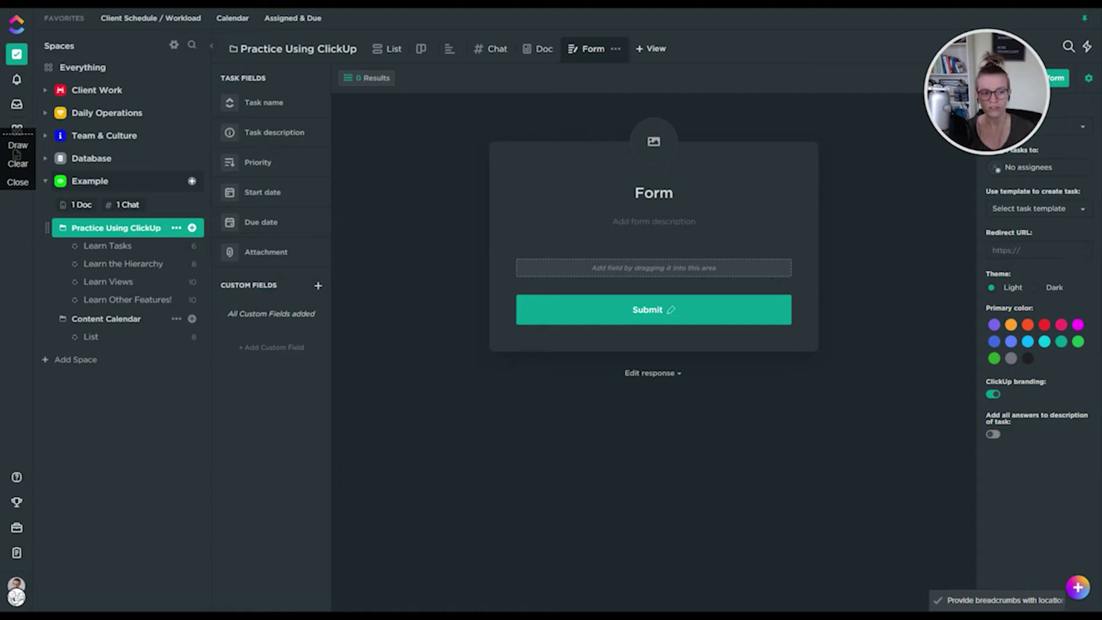
left_click(379, 57)
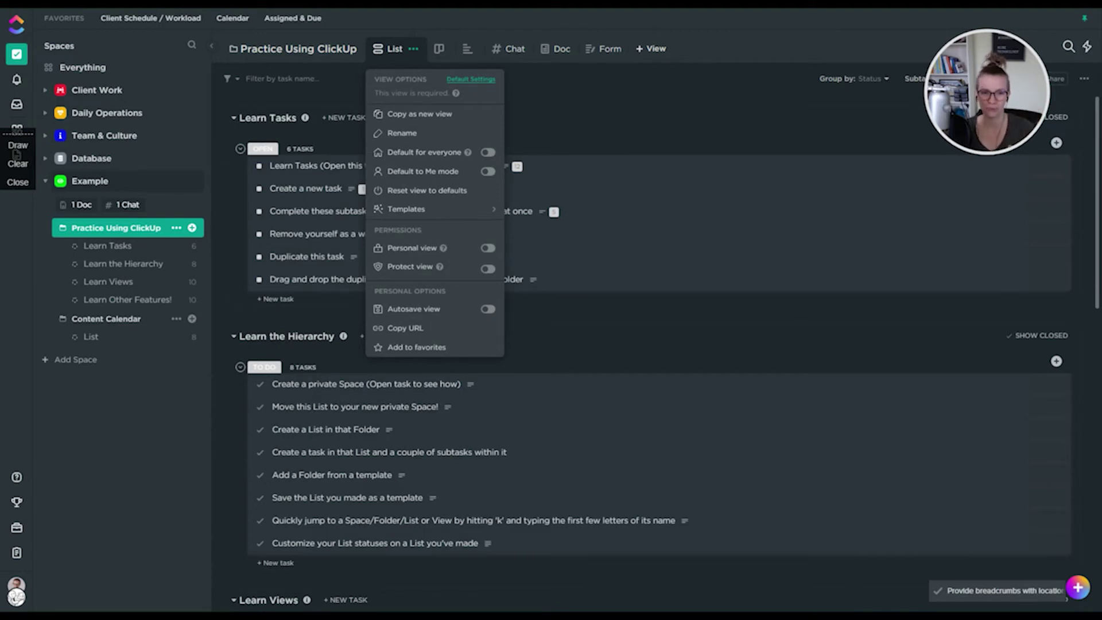
left_click(508, 51)
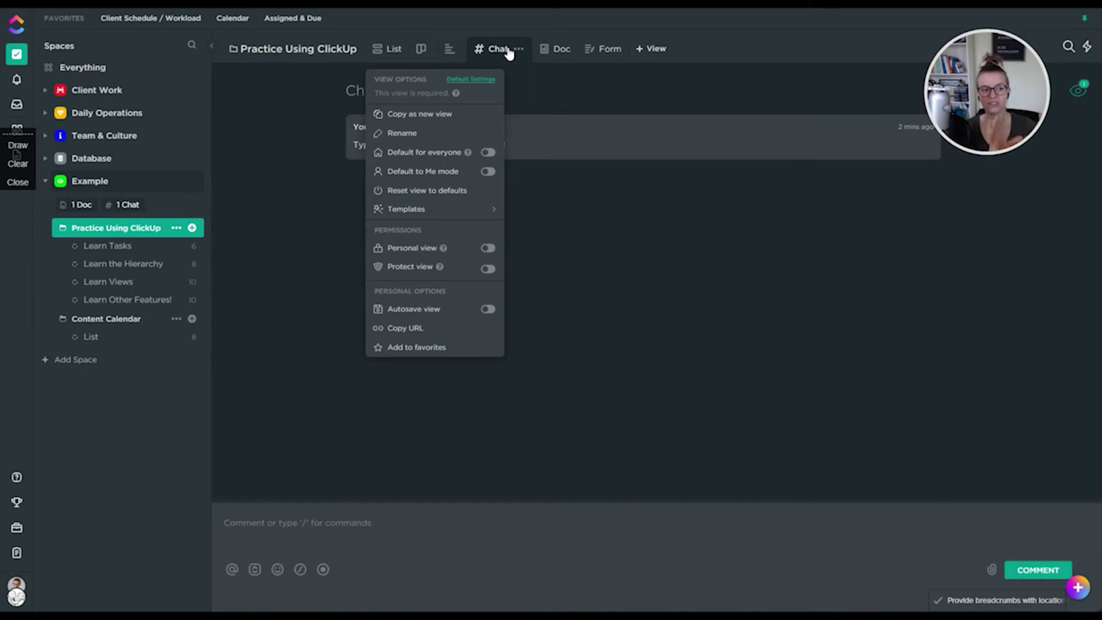
left_click(570, 99)
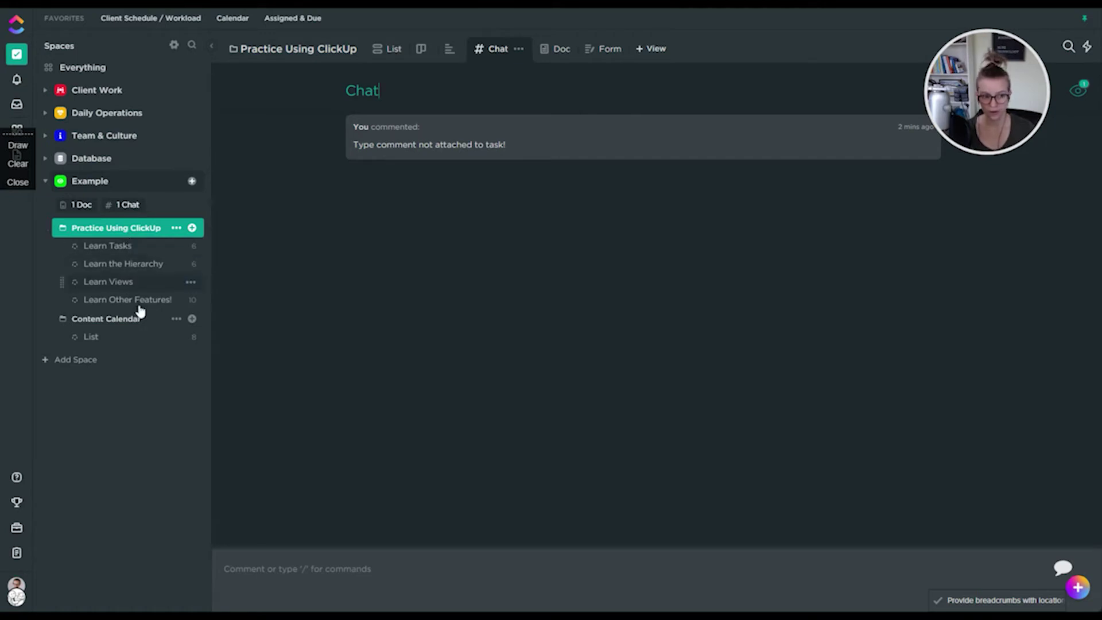
mouse_move(127, 300)
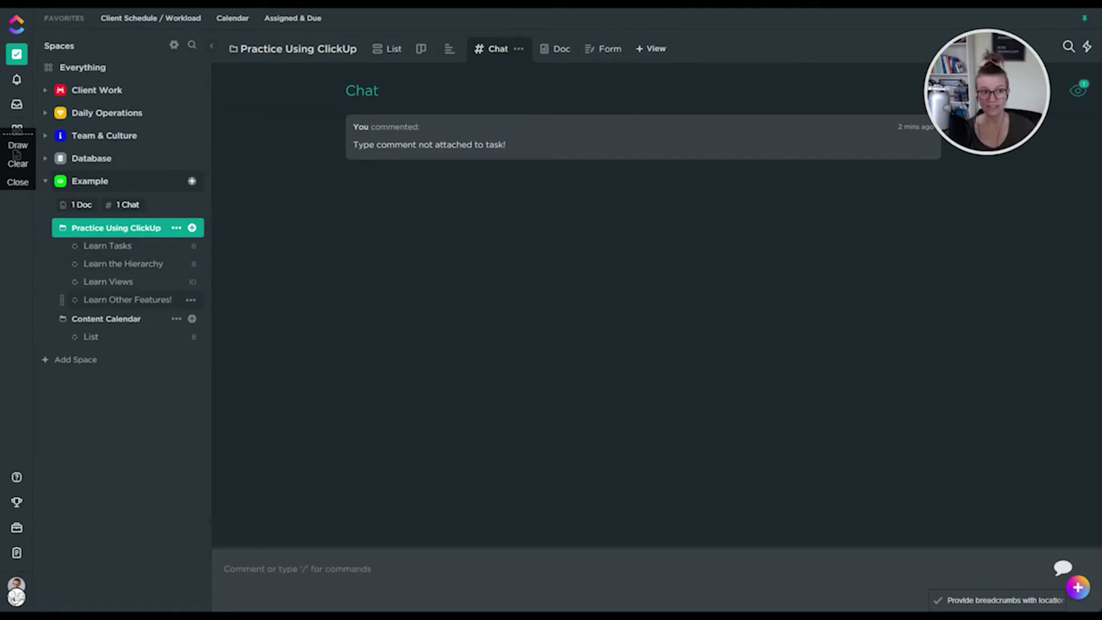
left_click(17, 182)
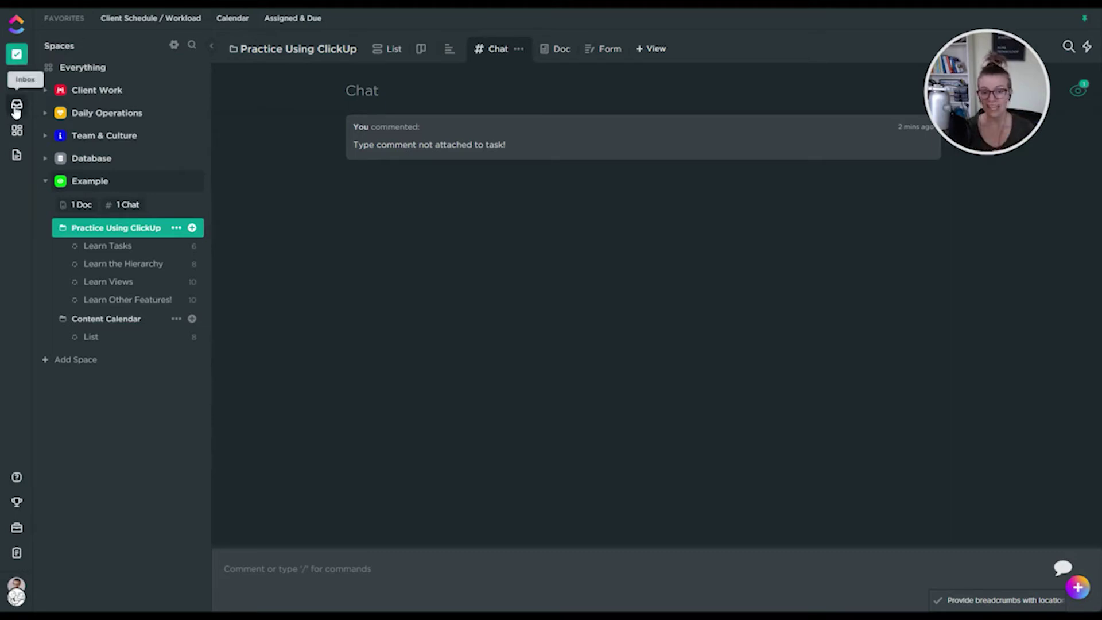
Open The Vault & Bonus Resources dashboard from the sidebar's Dashboards icon.
left_click(16, 110)
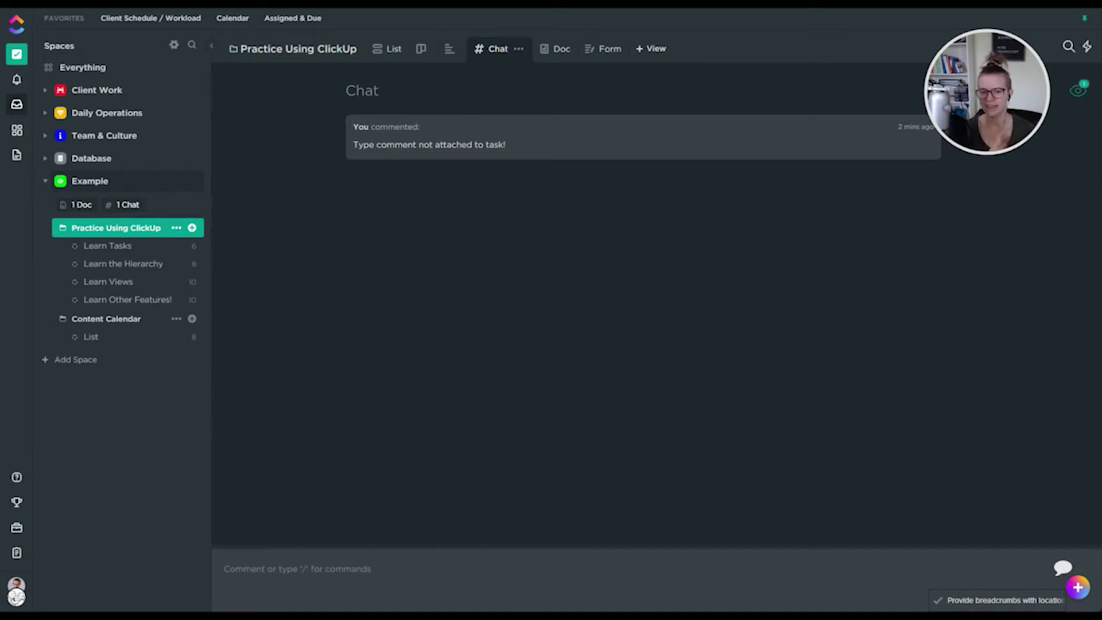
left_click(17, 132)
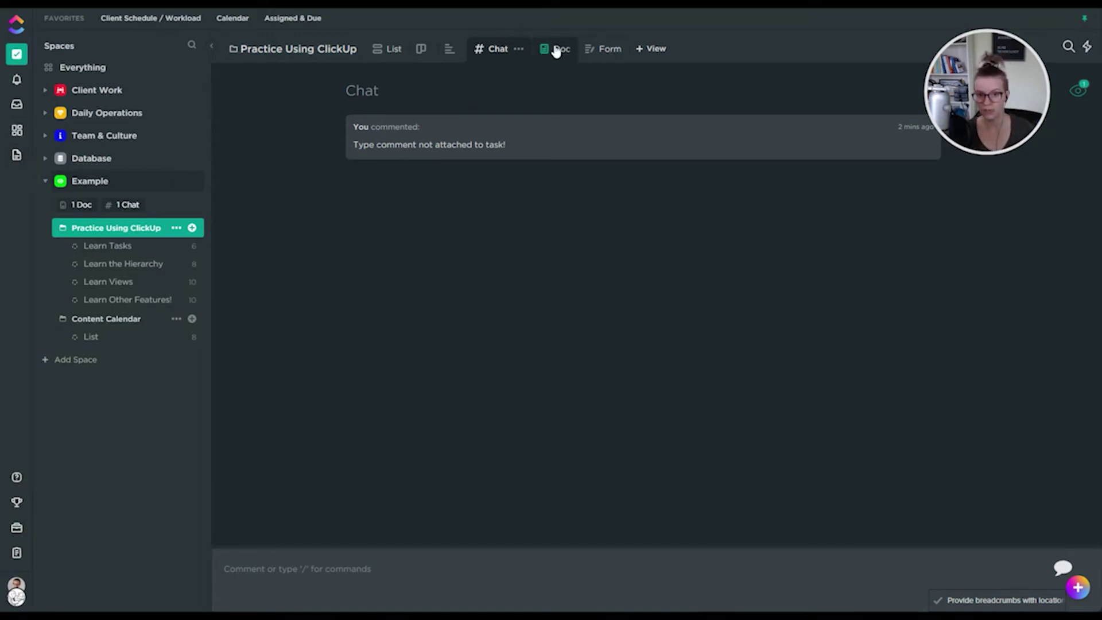
left_click(16, 141)
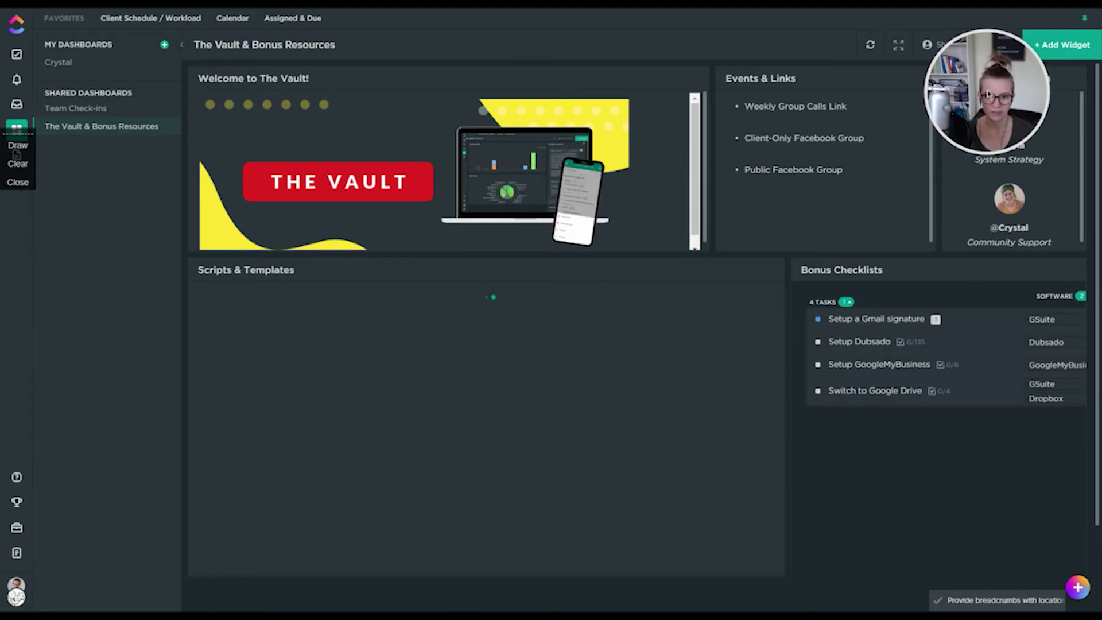
mouse_move(986, 95)
left_mouse_down()
mouse_move(1015, 169)
mouse_move(1033, 177)
left_mouse_up()
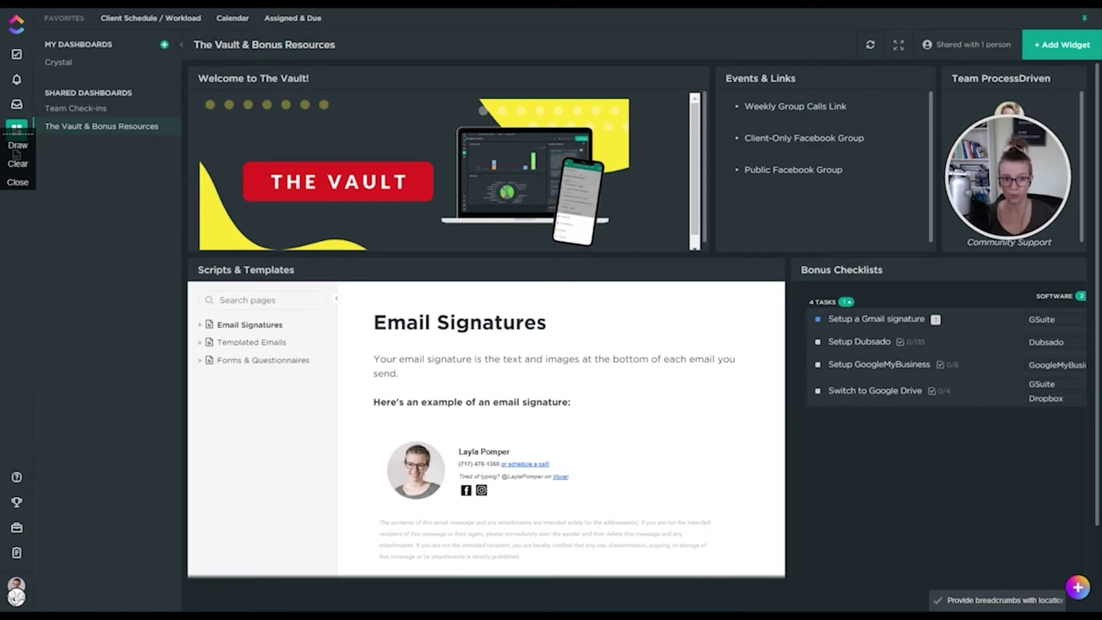
mouse_move(545, 116)
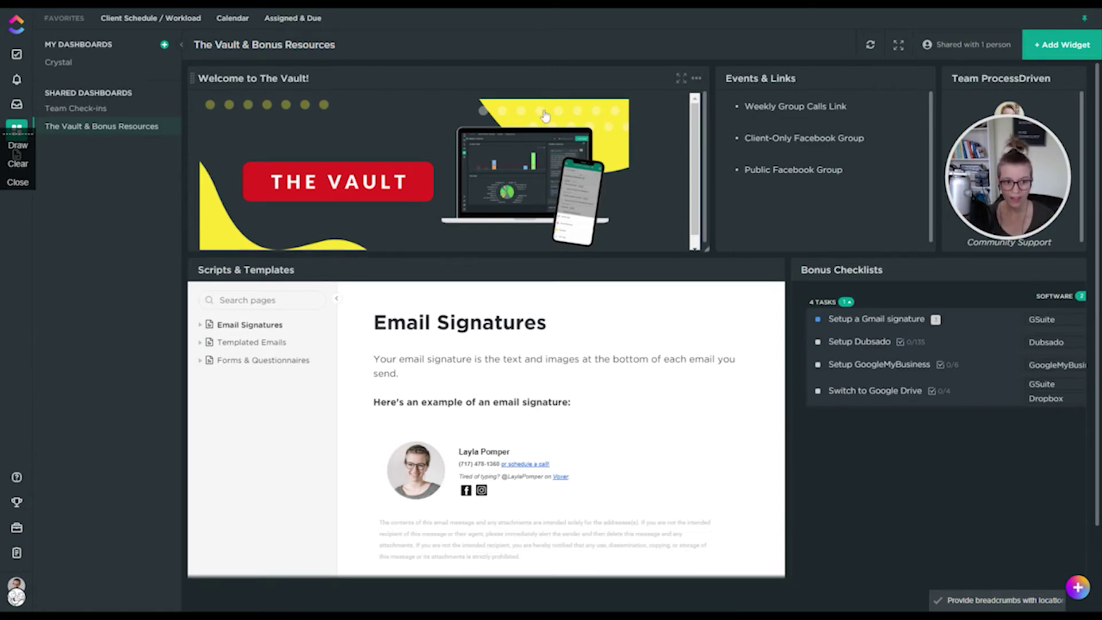
scroll(687, 174, "down", 1)
scroll(687, 174, "up", 1)
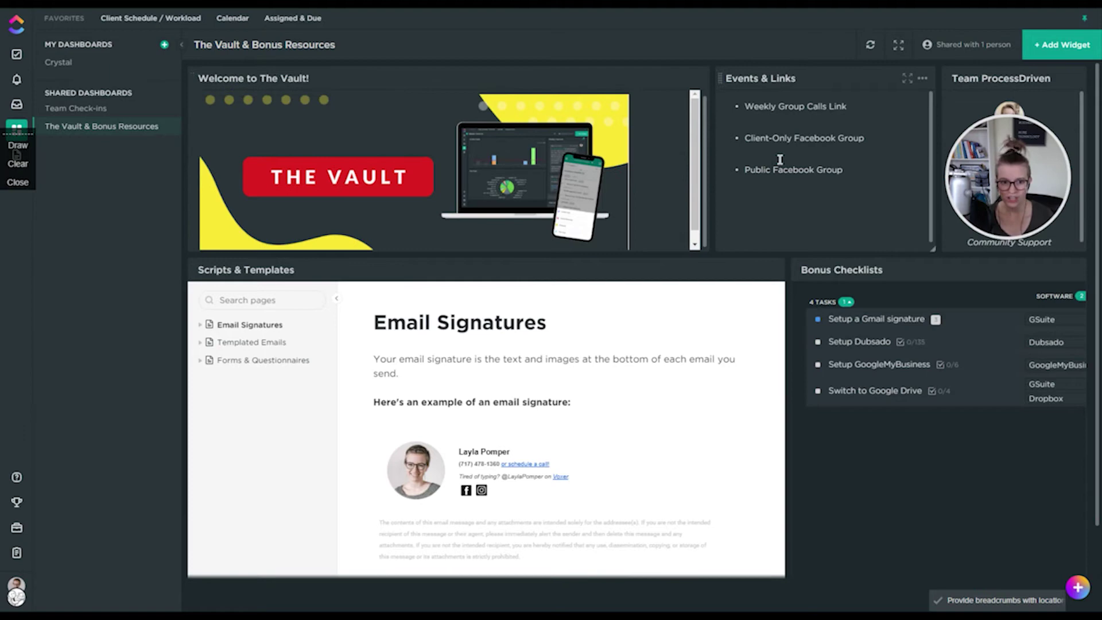
left_click_drag(785, 106, 864, 252)
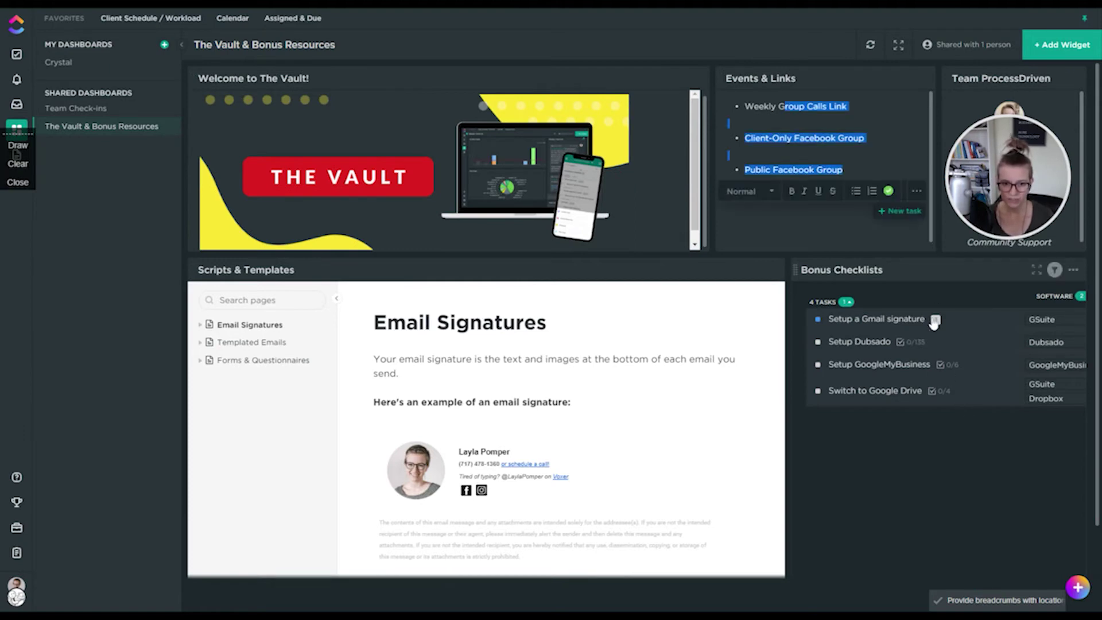
left_click(905, 269)
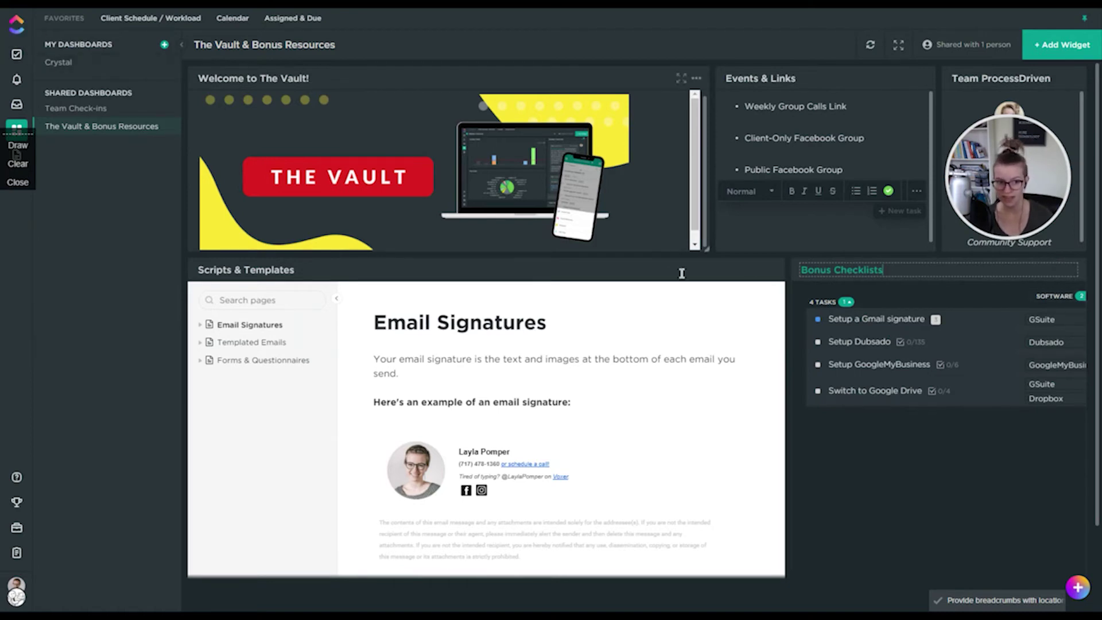
Narrow the Scripts & Templates widget and move Bonus Checklists to a new spot.
scroll(454, 326, "down", 1)
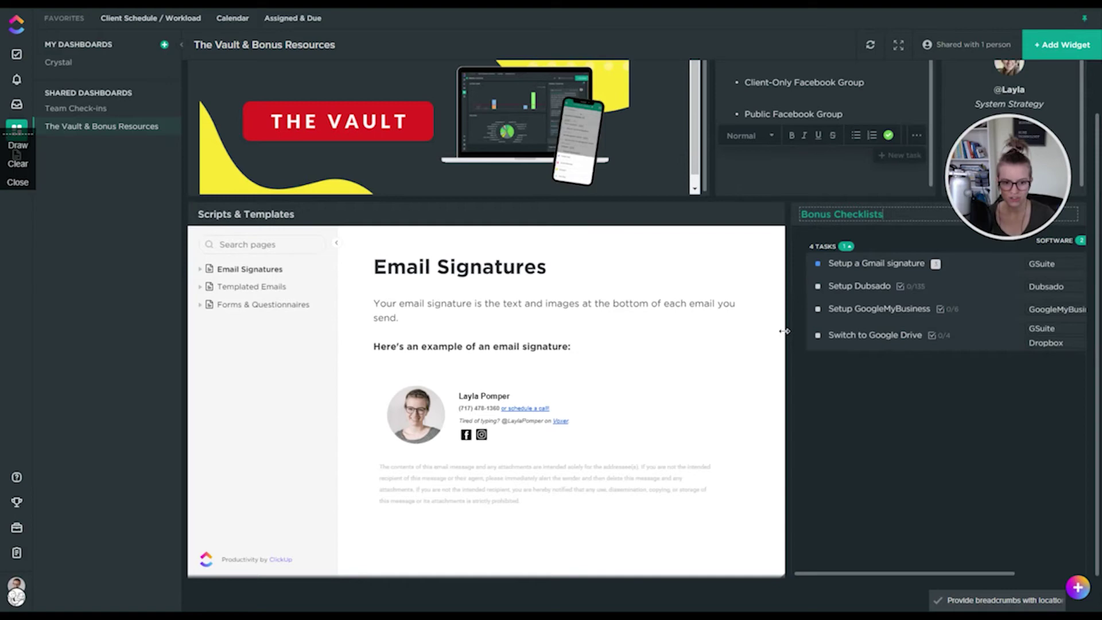
left_click_drag(784, 333, 635, 299)
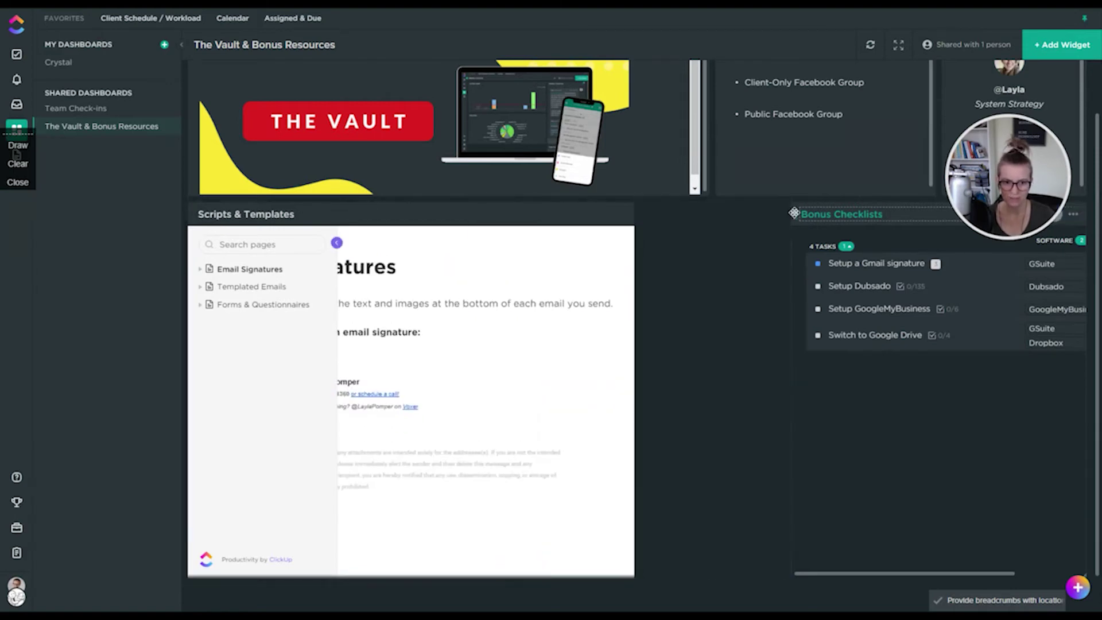
left_click_drag(673, 225, 671, 221)
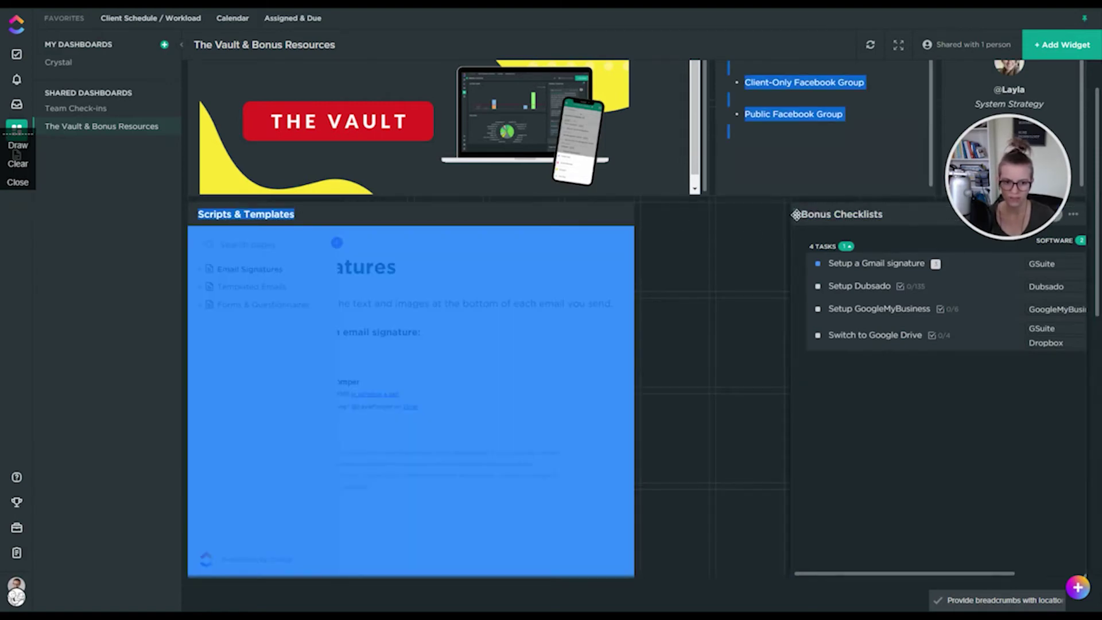
left_click_drag(792, 213, 679, 215)
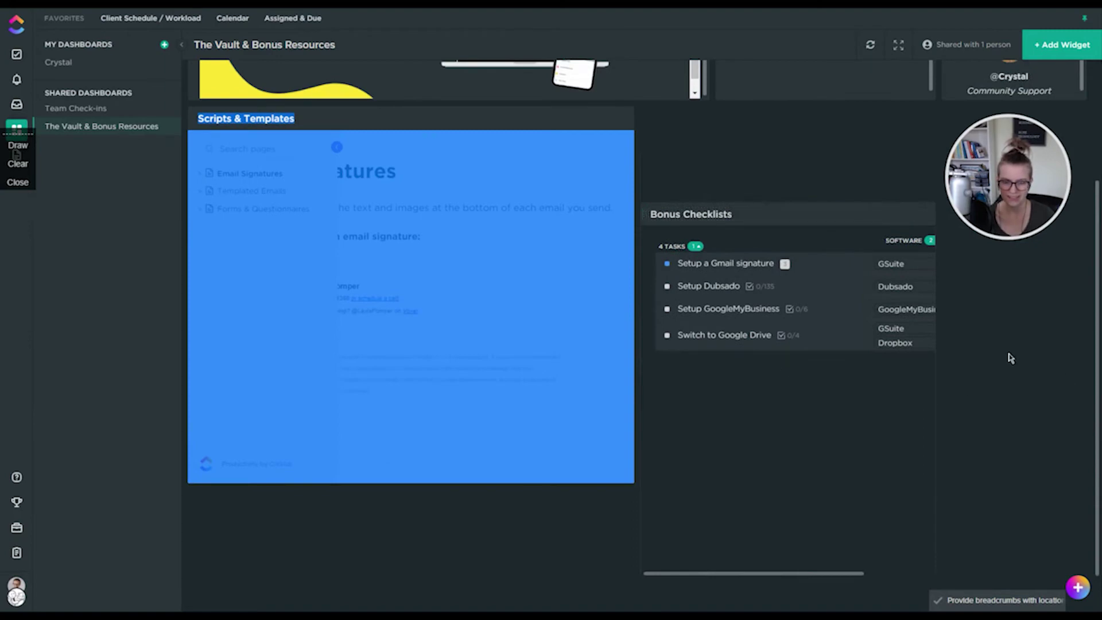
Place Bonus Checklists below Events & Links, and widen it and Scripts & Templates.
scroll(919, 361, "up", 4)
left_click(574, 298)
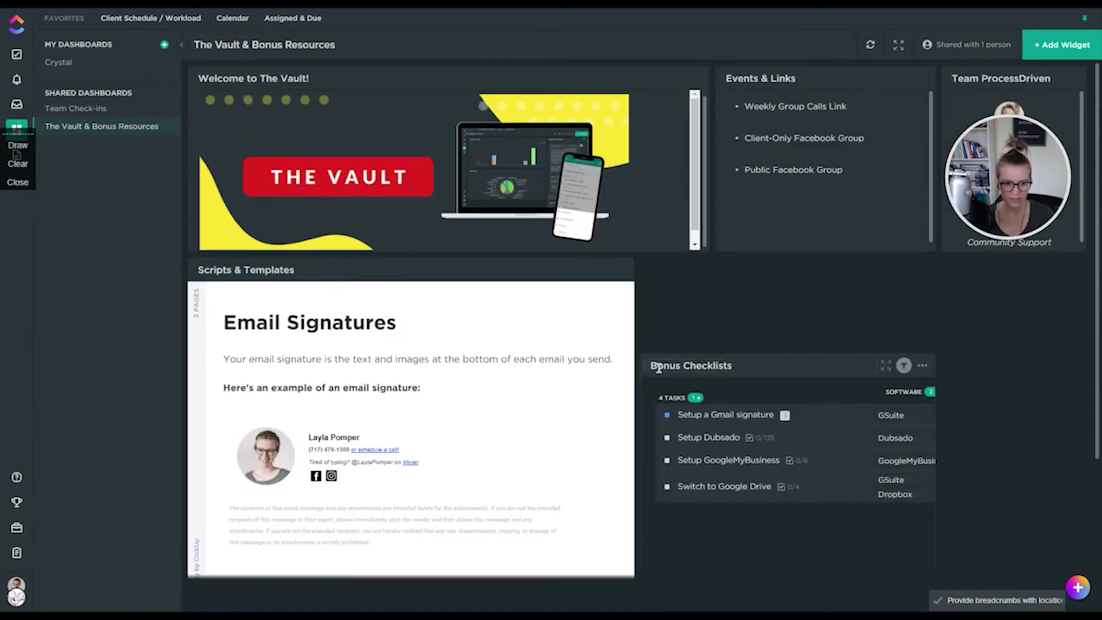
mouse_move(651, 366)
left_mouse_down()
mouse_move(695, 297)
mouse_move(741, 270)
left_mouse_up()
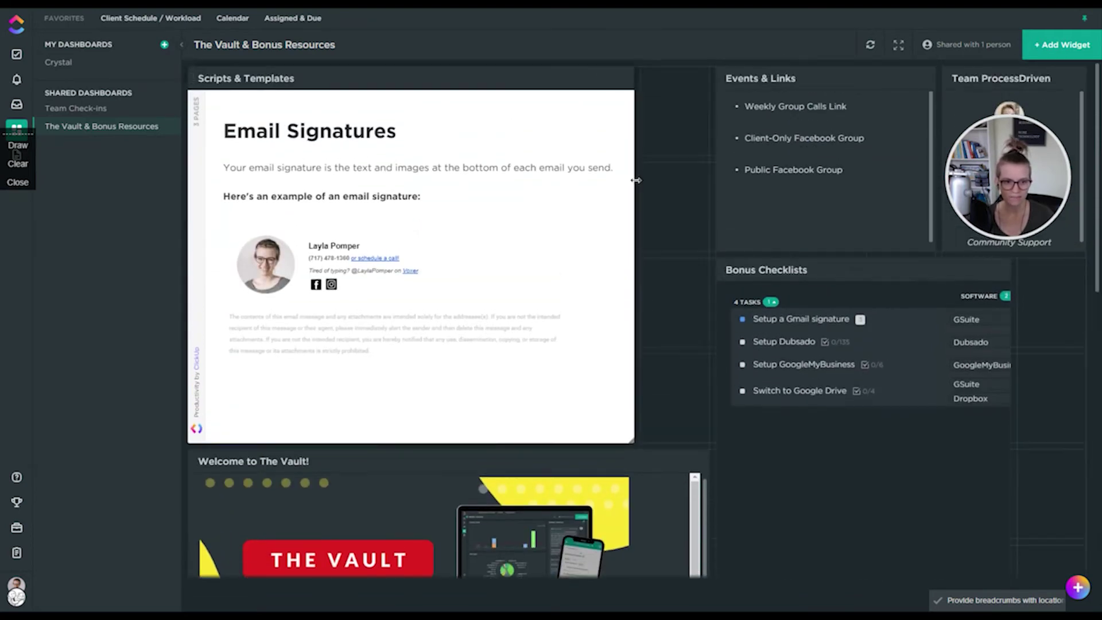
left_click_drag(635, 184, 712, 196)
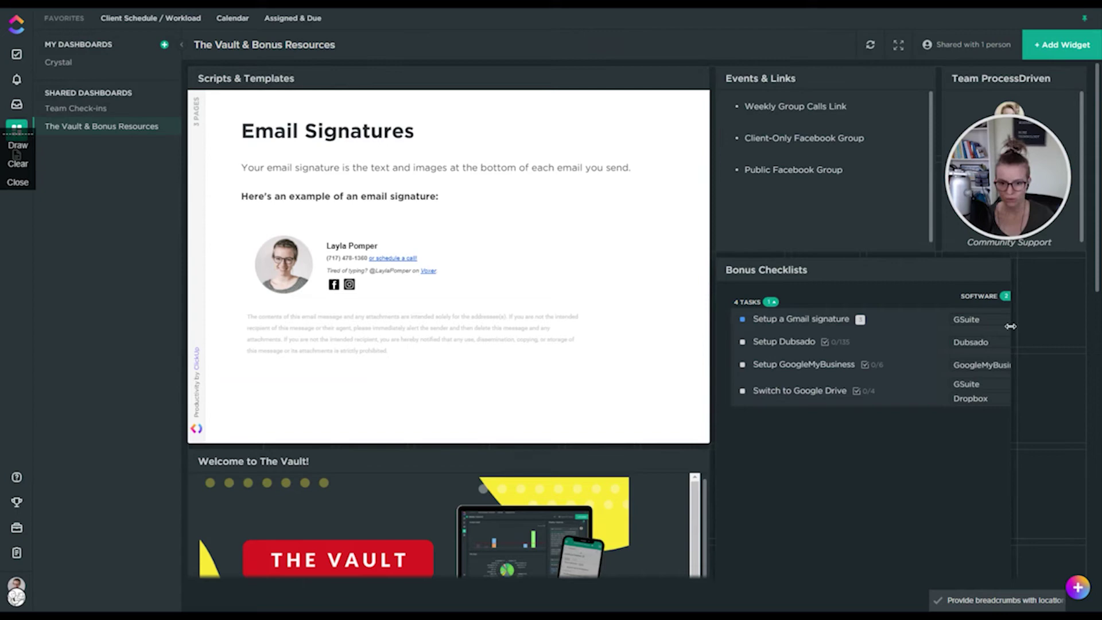
left_click_drag(1013, 333, 1082, 333)
scroll(752, 286, "down", 1)
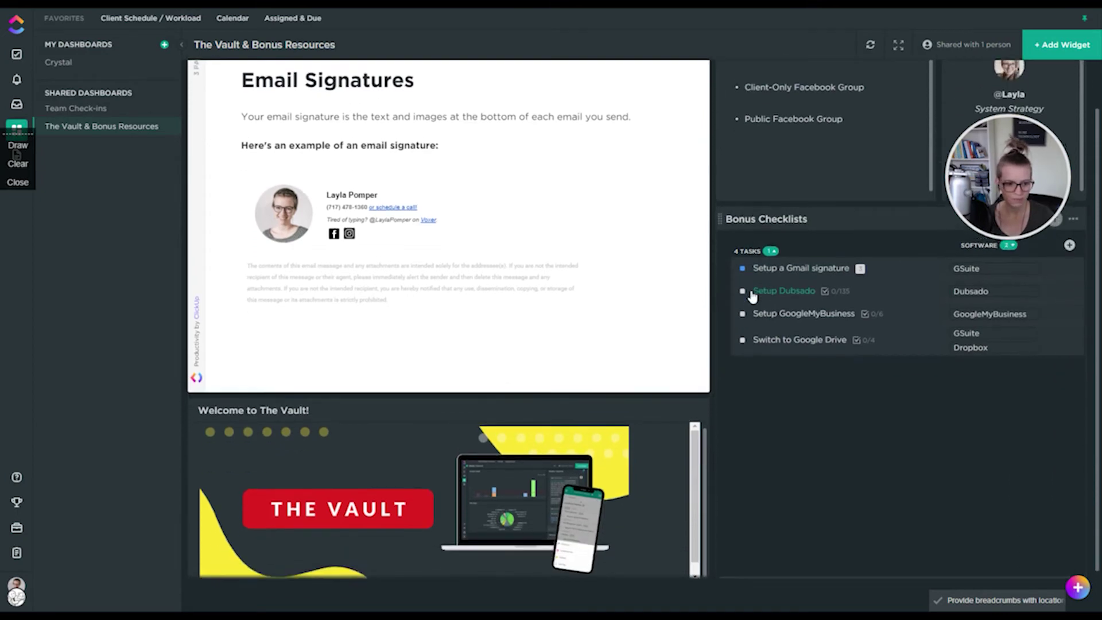
scroll(750, 290, "up", 1)
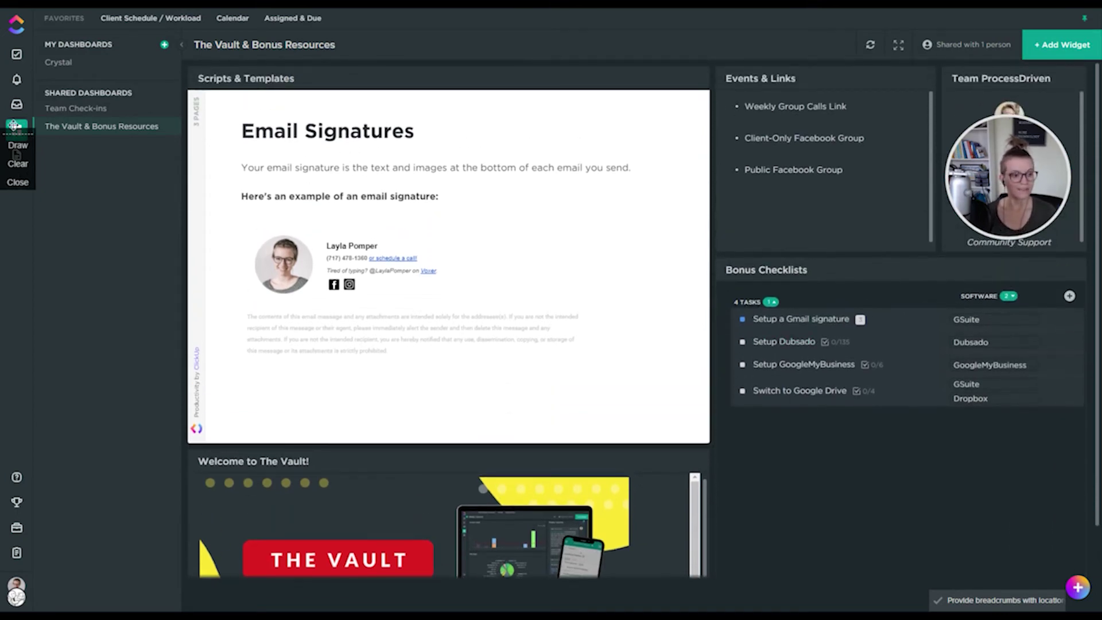
left_click(18, 184)
mouse_move(448, 258)
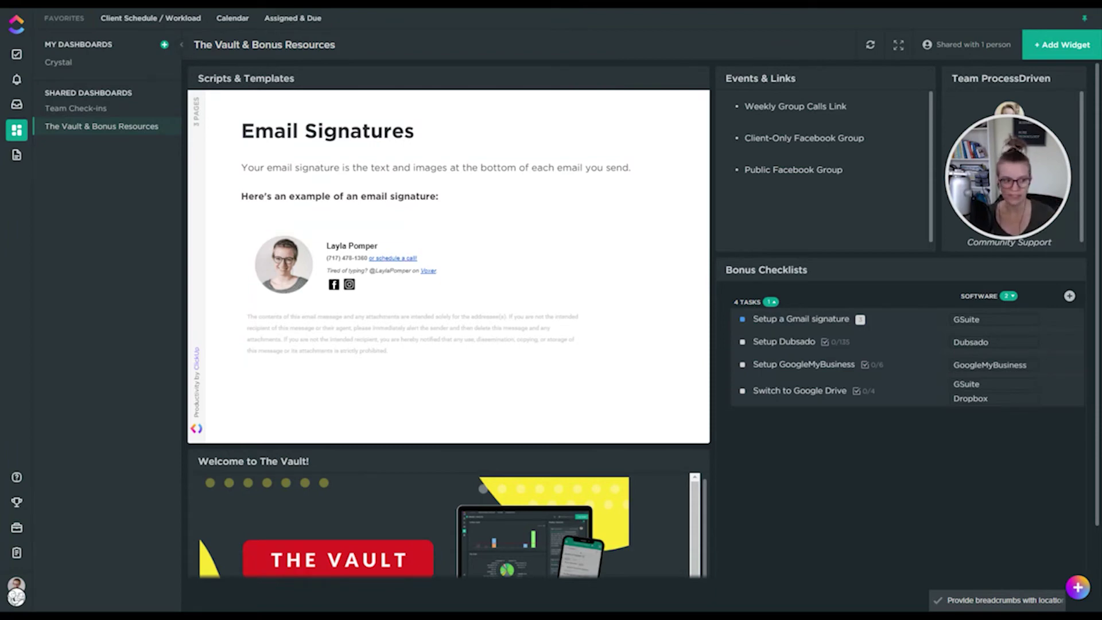
Open goal j on the Goals page, then start and cancel a new target for it.
left_click(17, 507)
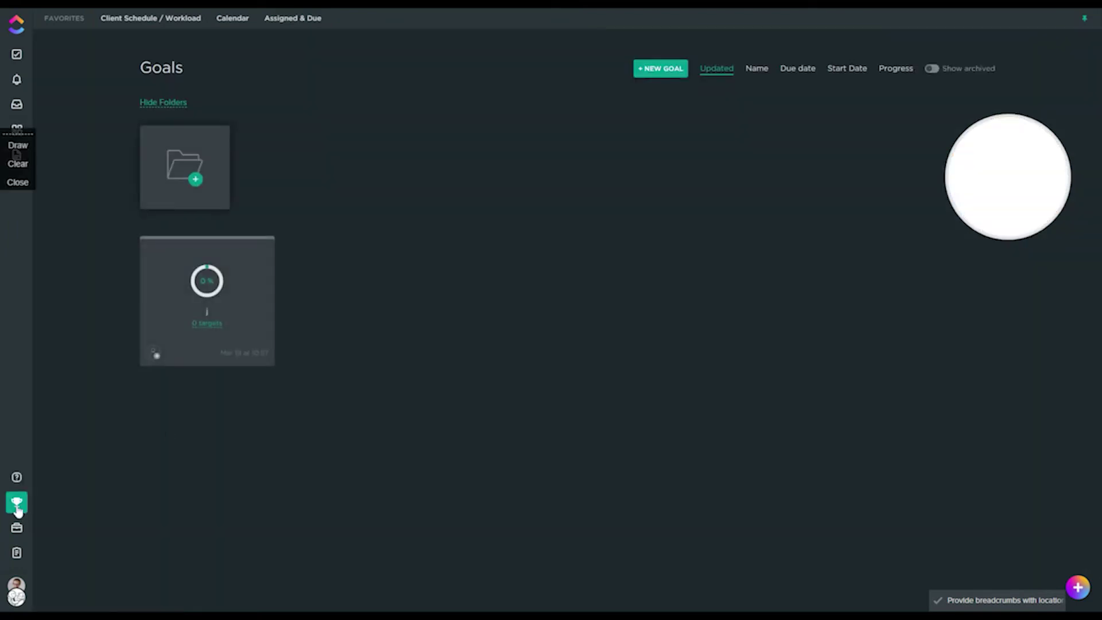
mouse_move(207, 300)
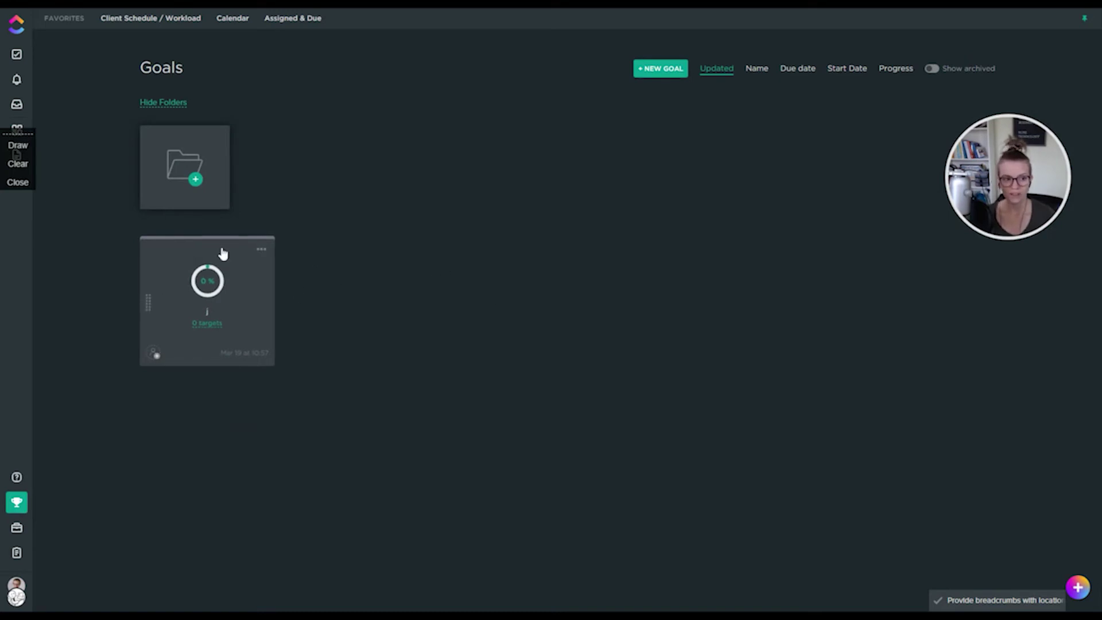
left_click(222, 252)
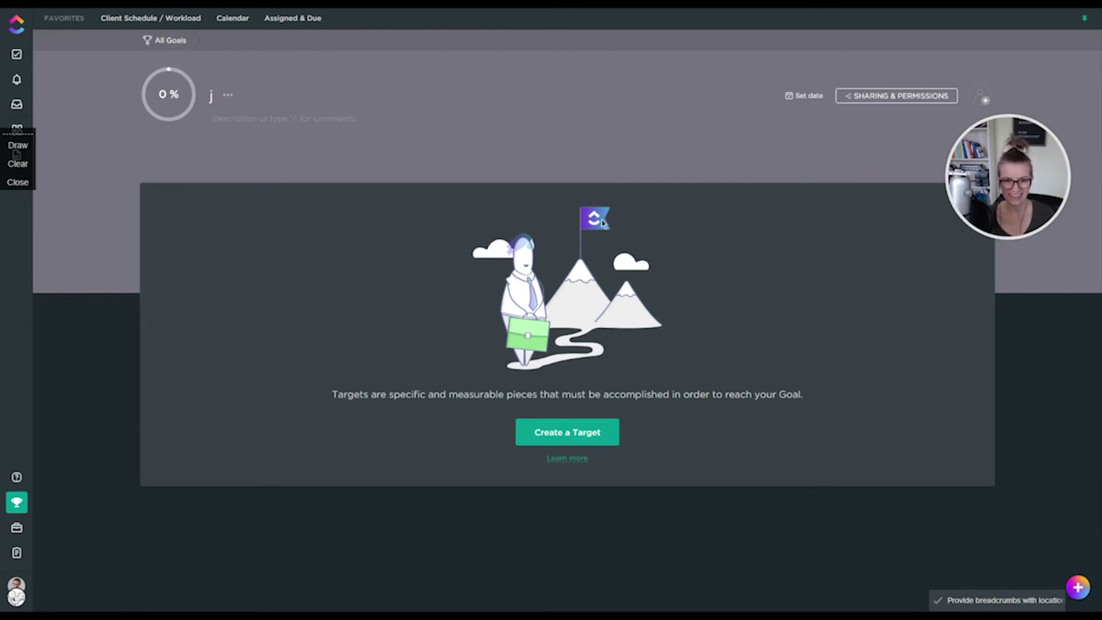
left_click(572, 443)
scroll(350, 172, "down", 2)
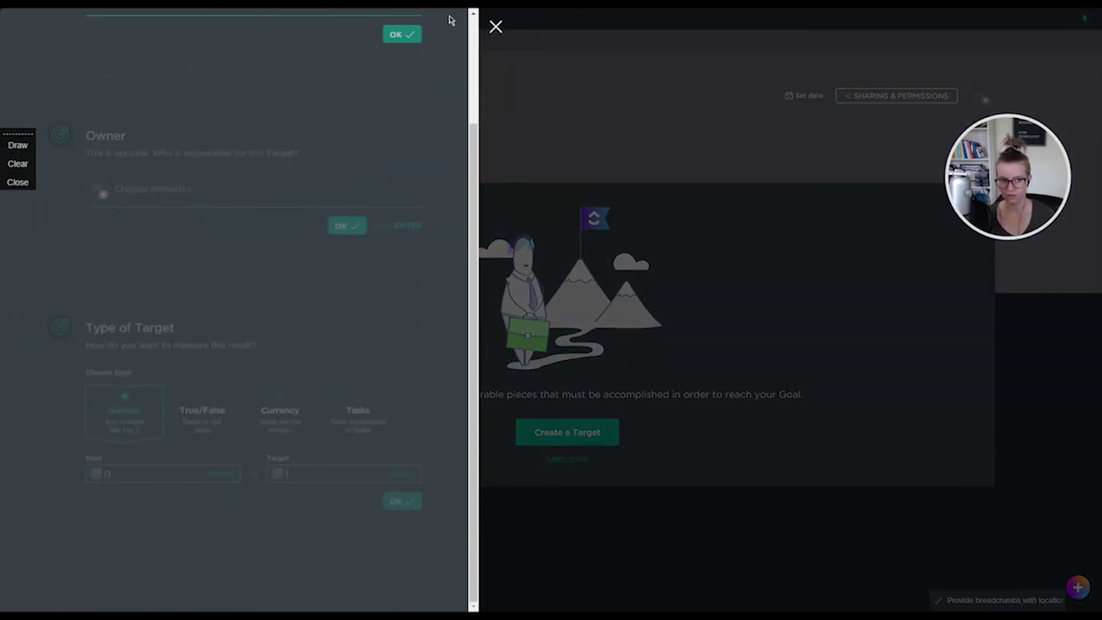
left_click(496, 27)
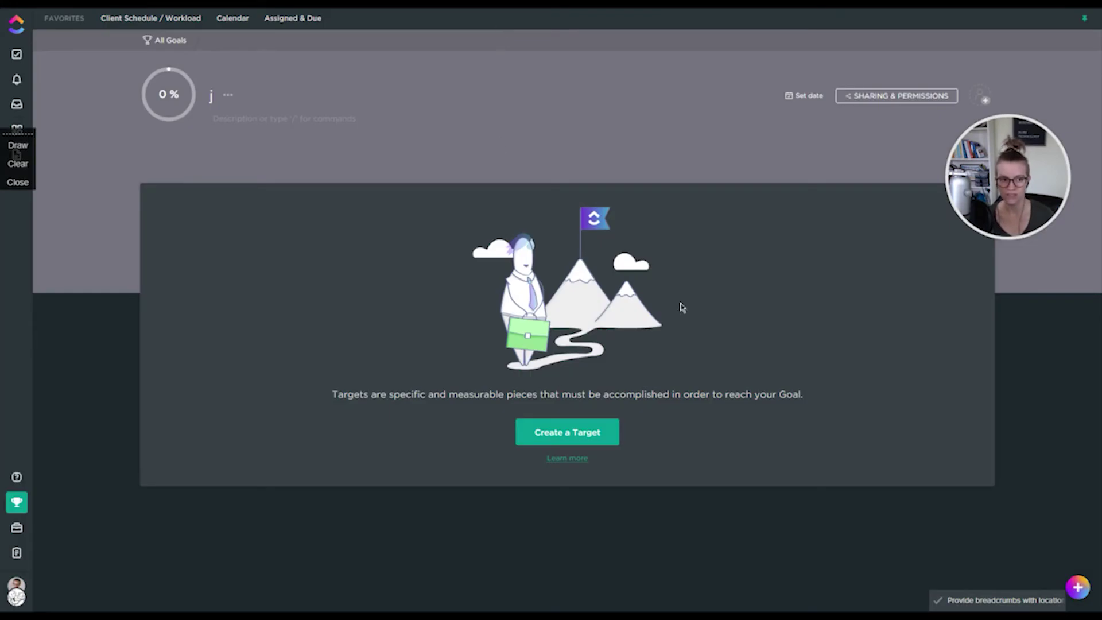
left_click(16, 528)
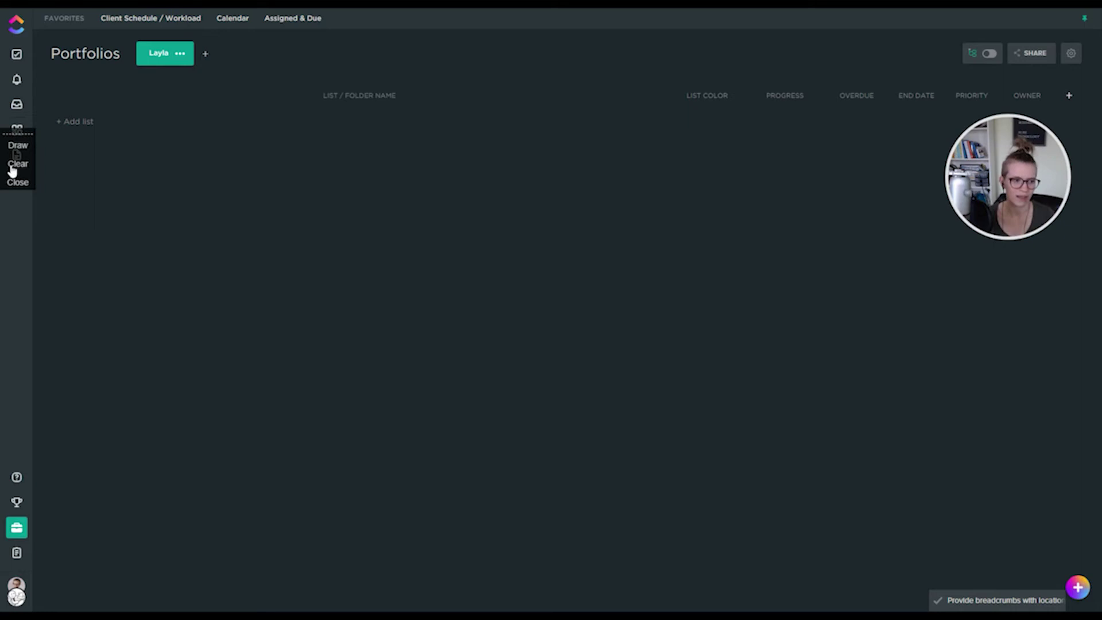
Go to Portfolios via the briefcase icon in the left sidebar.
left_click(15, 184)
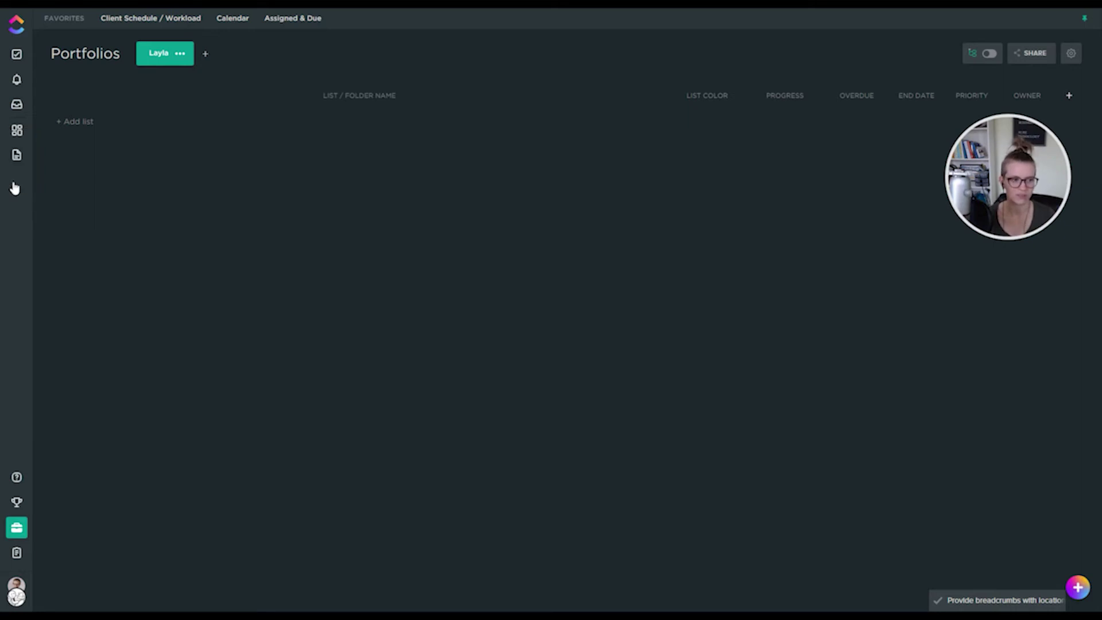
Return to Practice Using ClickUp and show its tasks in List view, grouped by list.
left_click(18, 56)
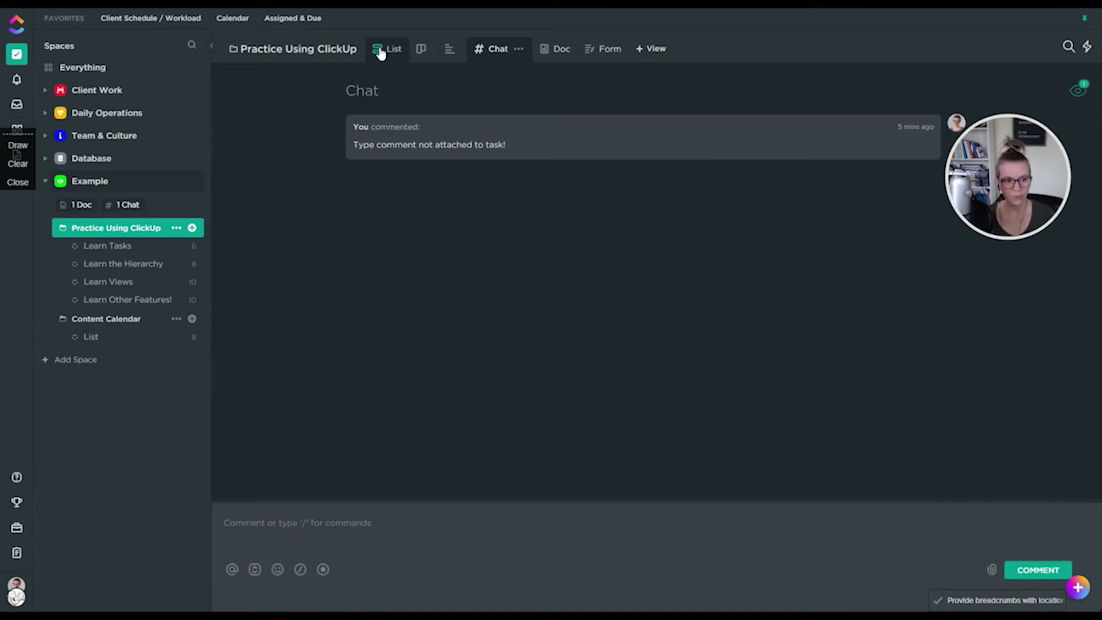
left_click(386, 70)
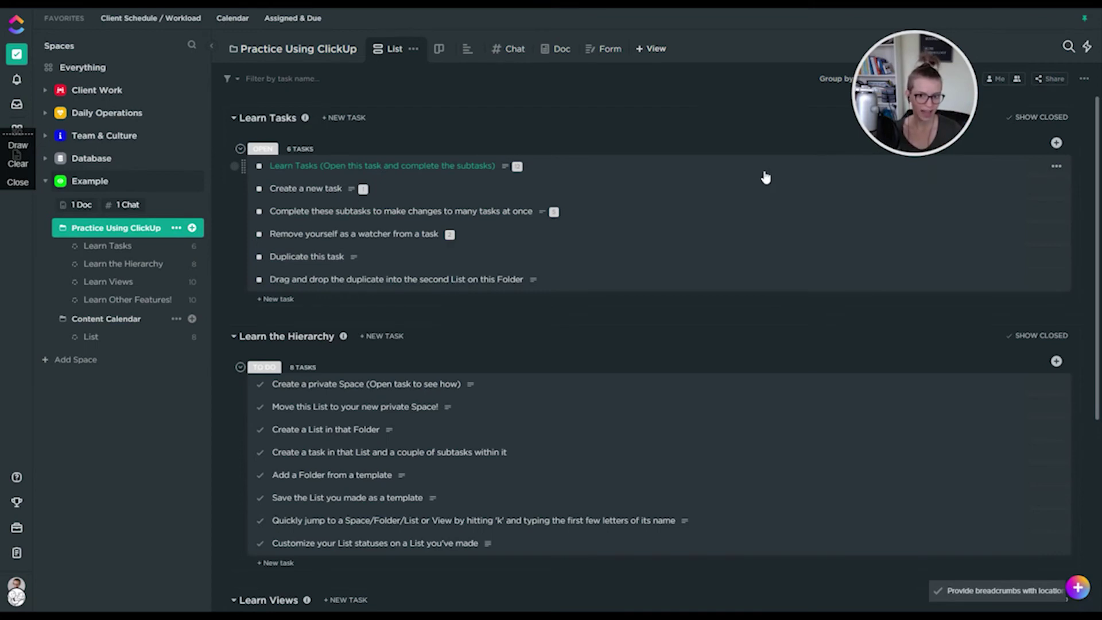
Send the Learn Tasks task to the tray from its options menu.
left_click(1056, 167)
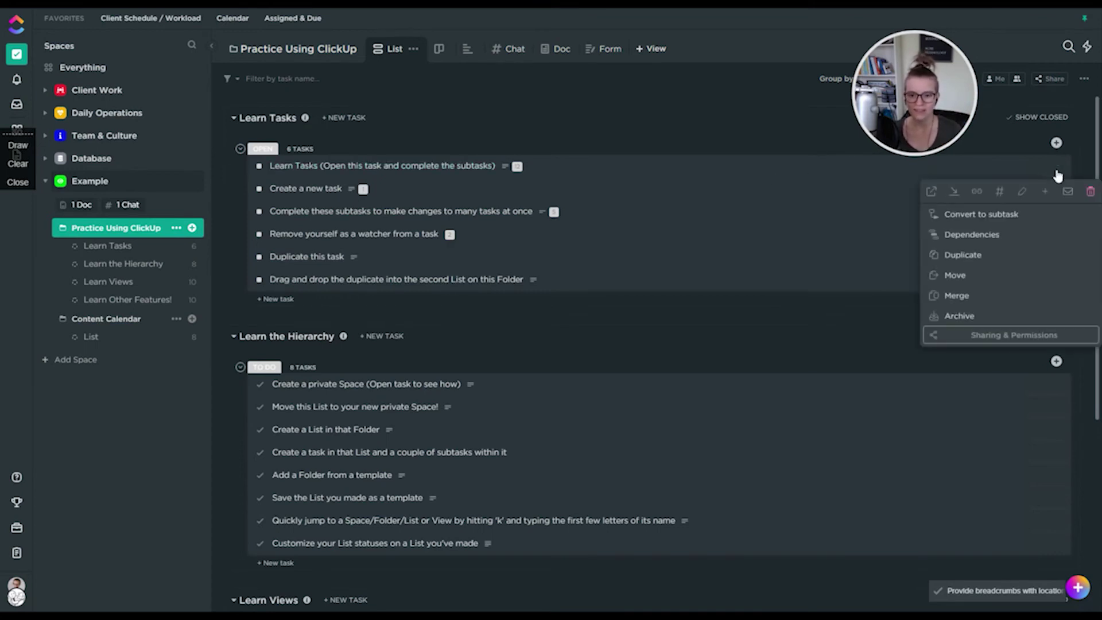
left_click(955, 193)
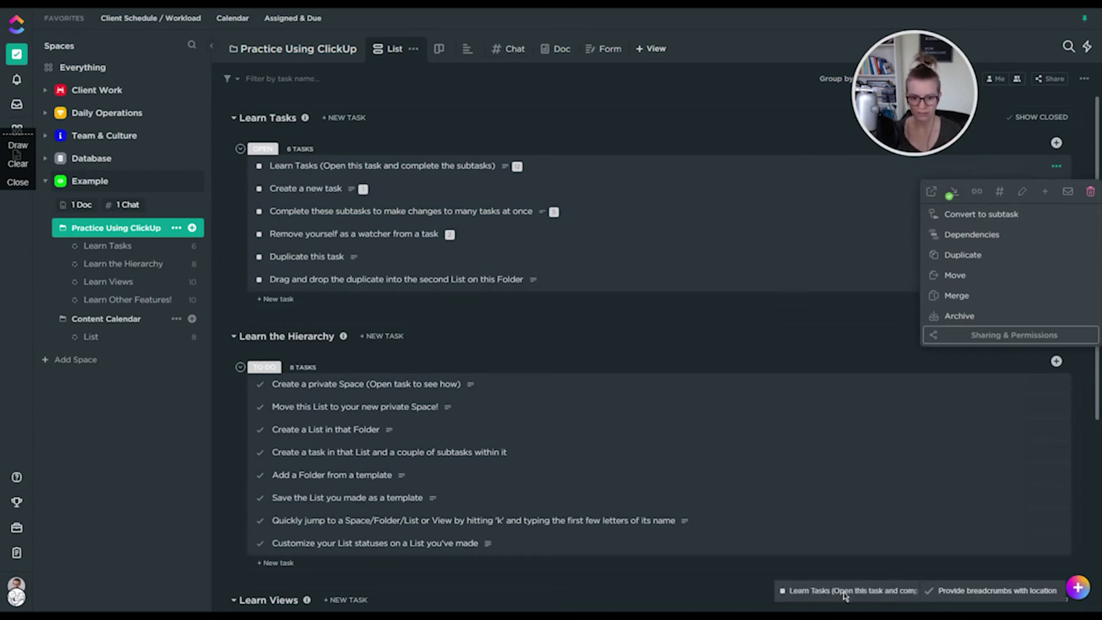
left_click(580, 172)
mouse_move(305, 187)
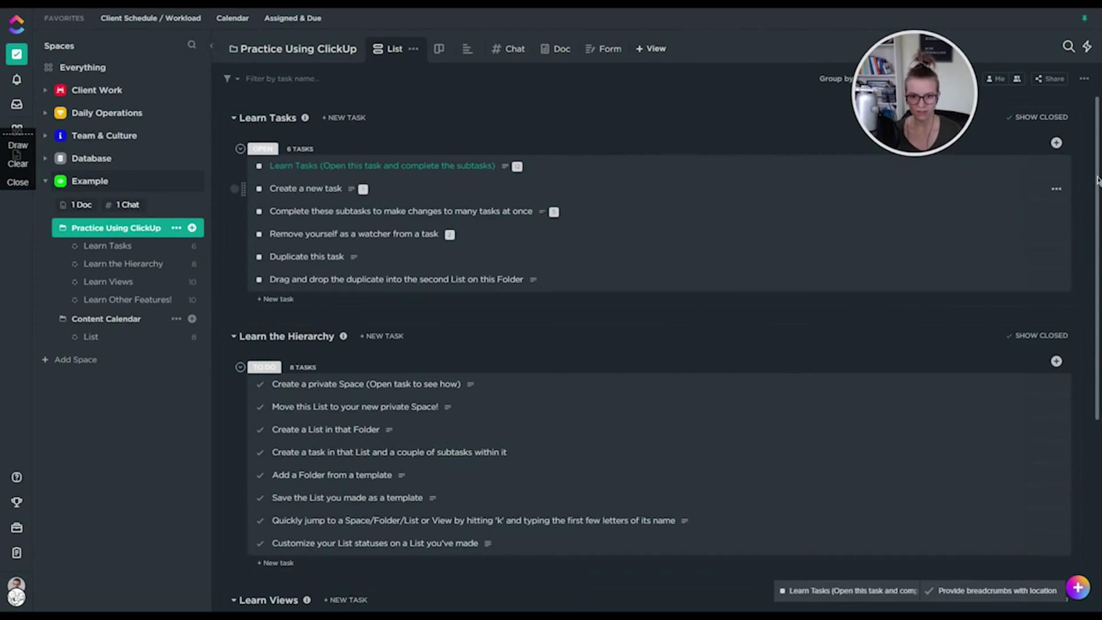
Open Create a new task in full detail and minimize it into the tray.
left_click(647, 167)
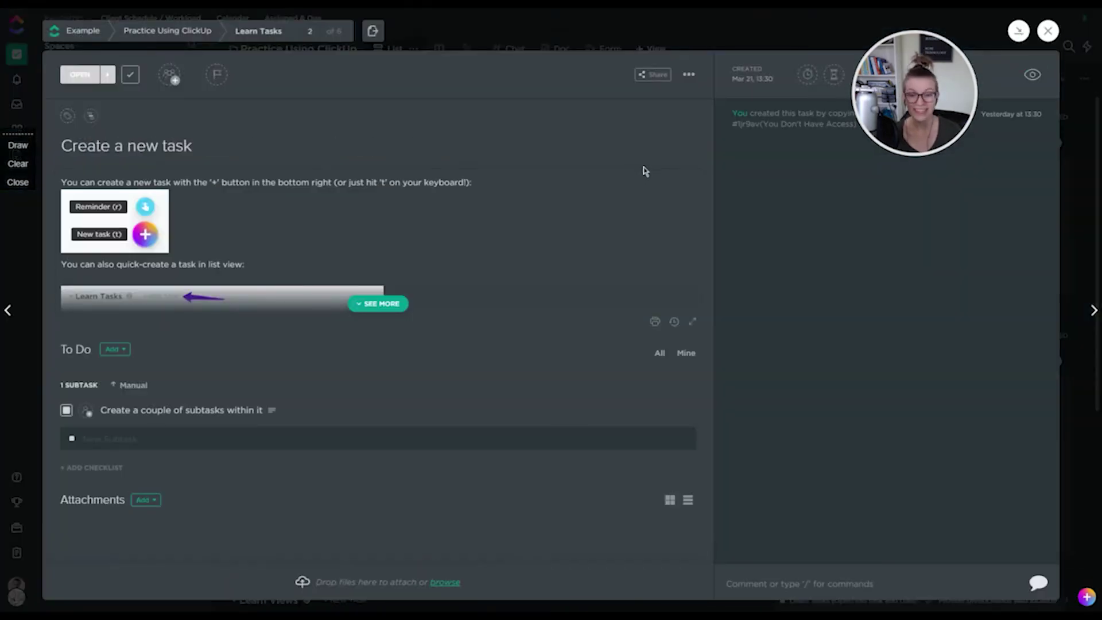
left_click(690, 76)
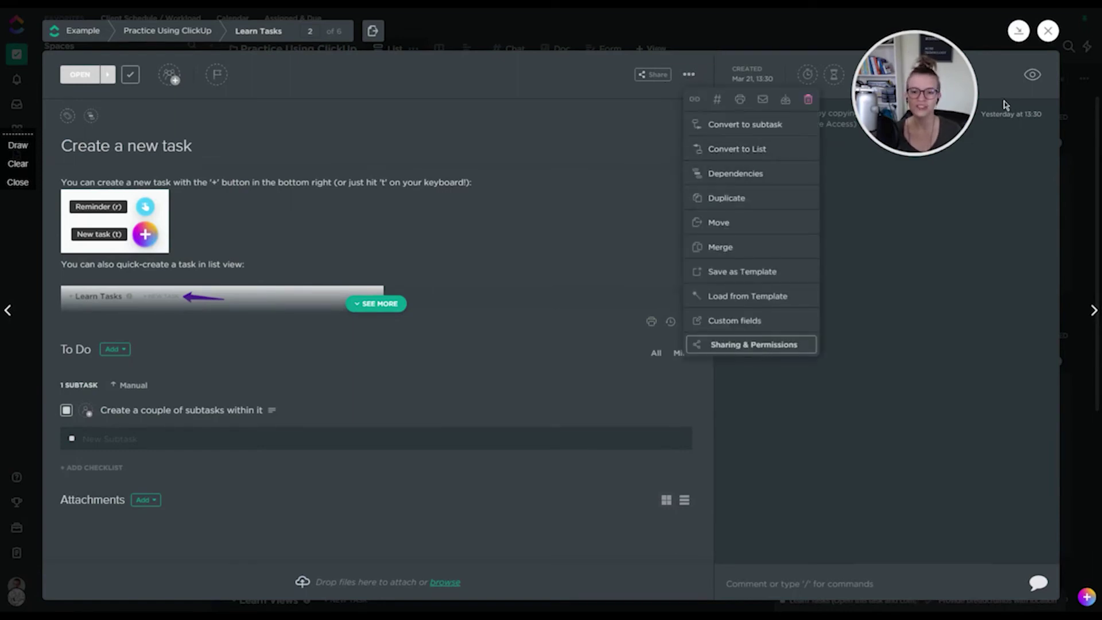
left_click(1021, 35)
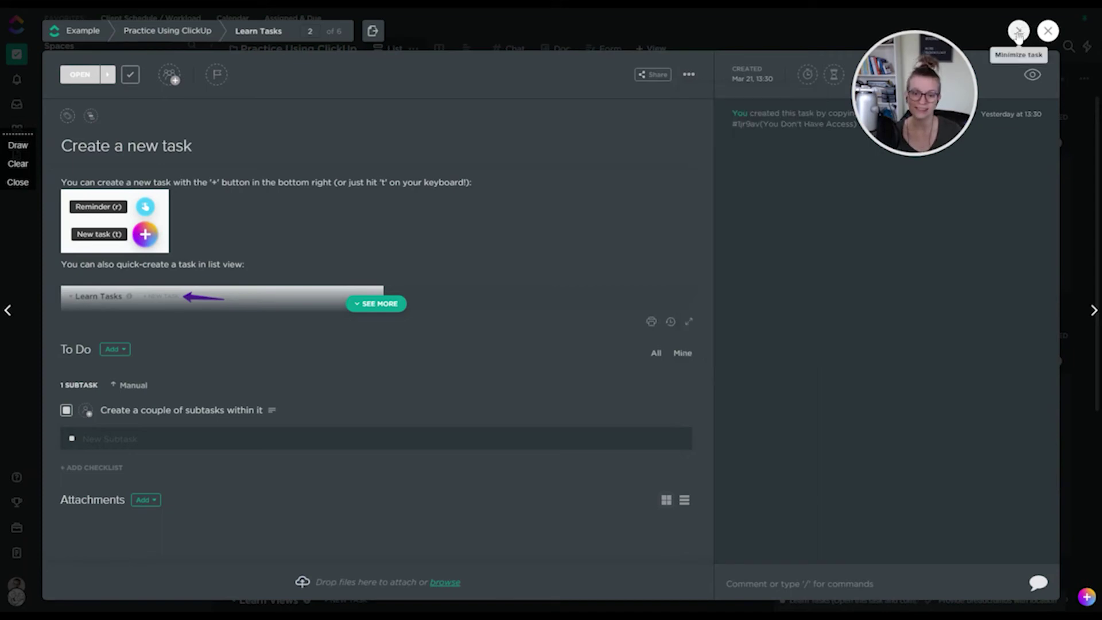
left_click(1019, 36)
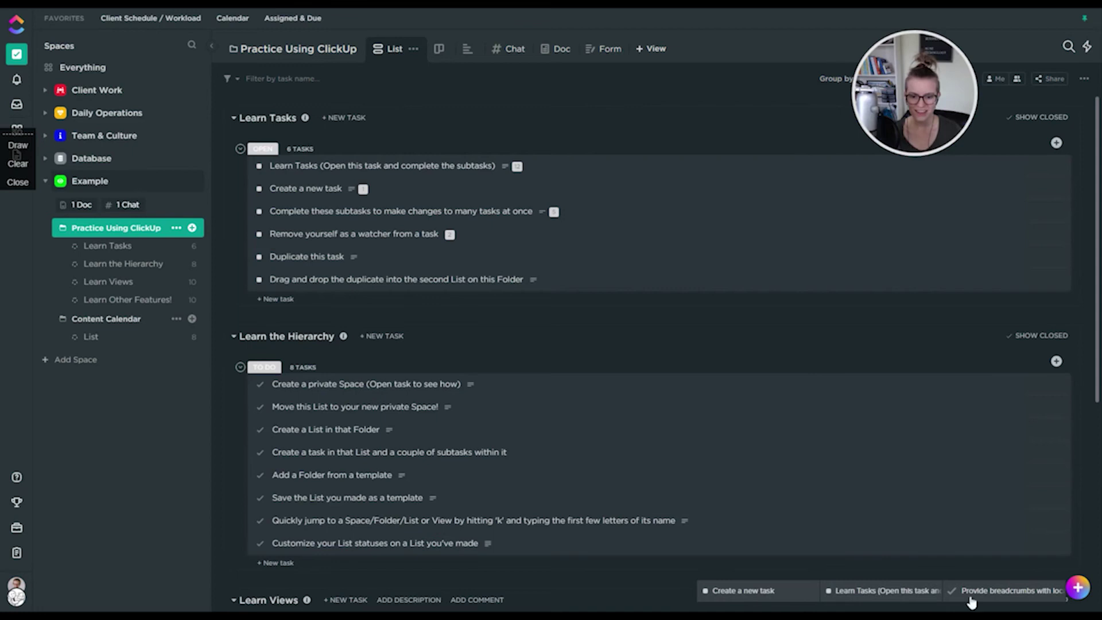
Reorder the tray items, then remove Learn Tasks and Create a new task from it.
mouse_move(741, 591)
mouse_move(702, 592)
left_mouse_down()
mouse_move(868, 602)
mouse_move(873, 574)
left_mouse_up()
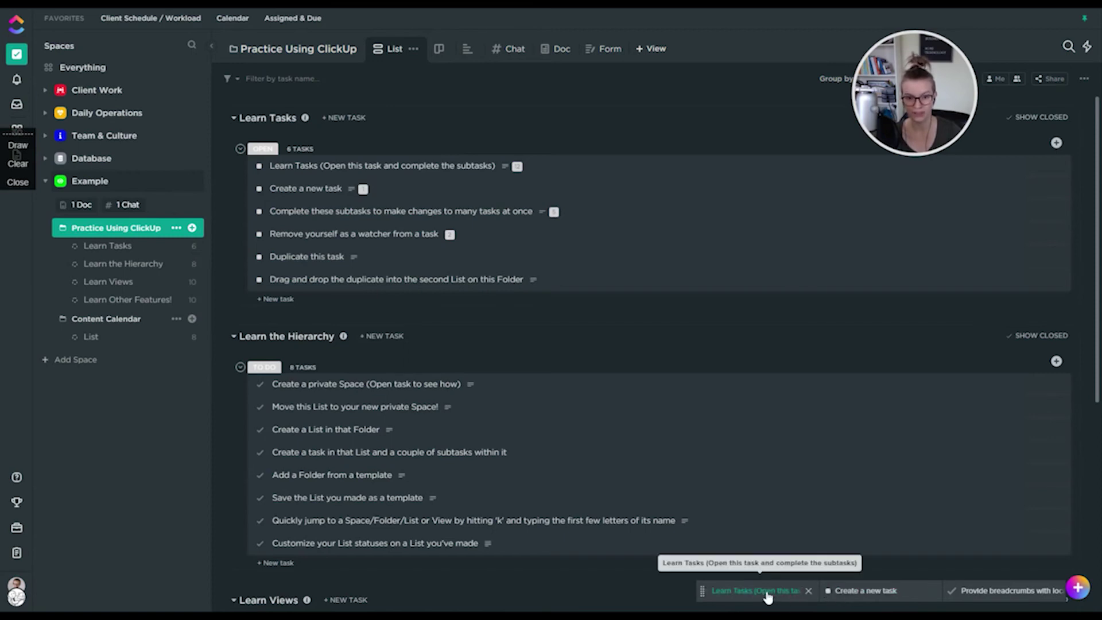
left_click(809, 591)
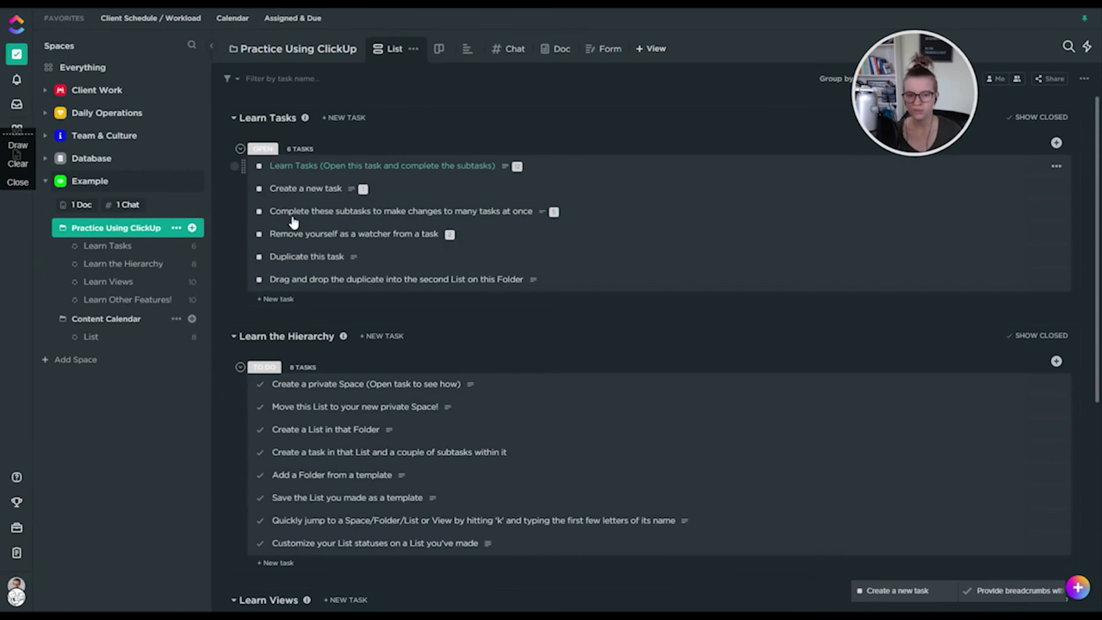
left_click(947, 591)
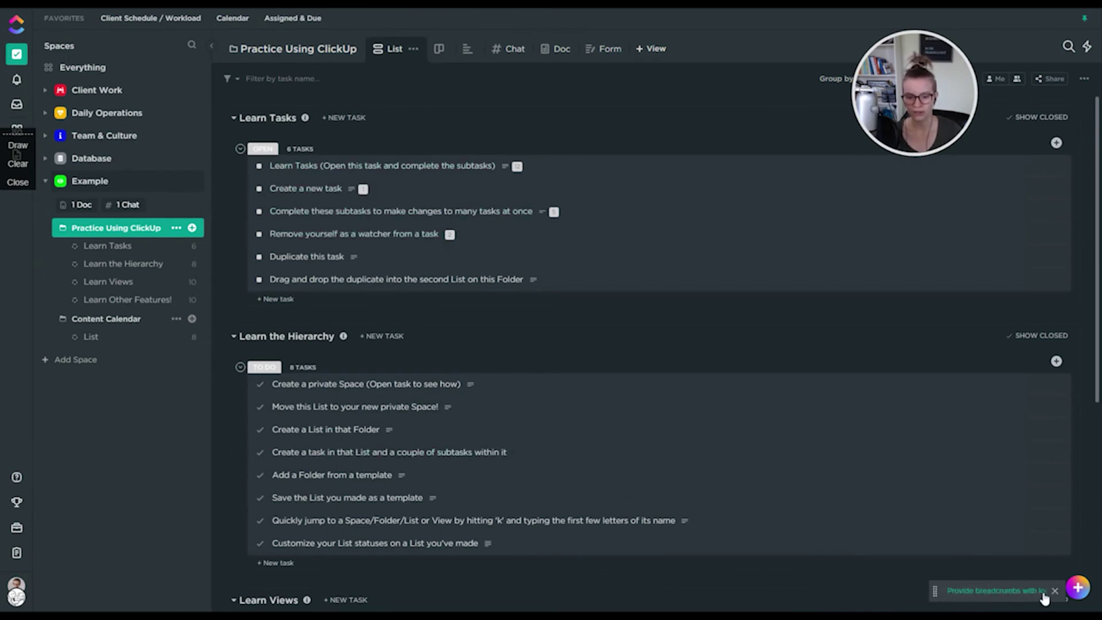
Remove Provide breadcrumbs with location from the tray, leaving it empty.
left_click(1055, 592)
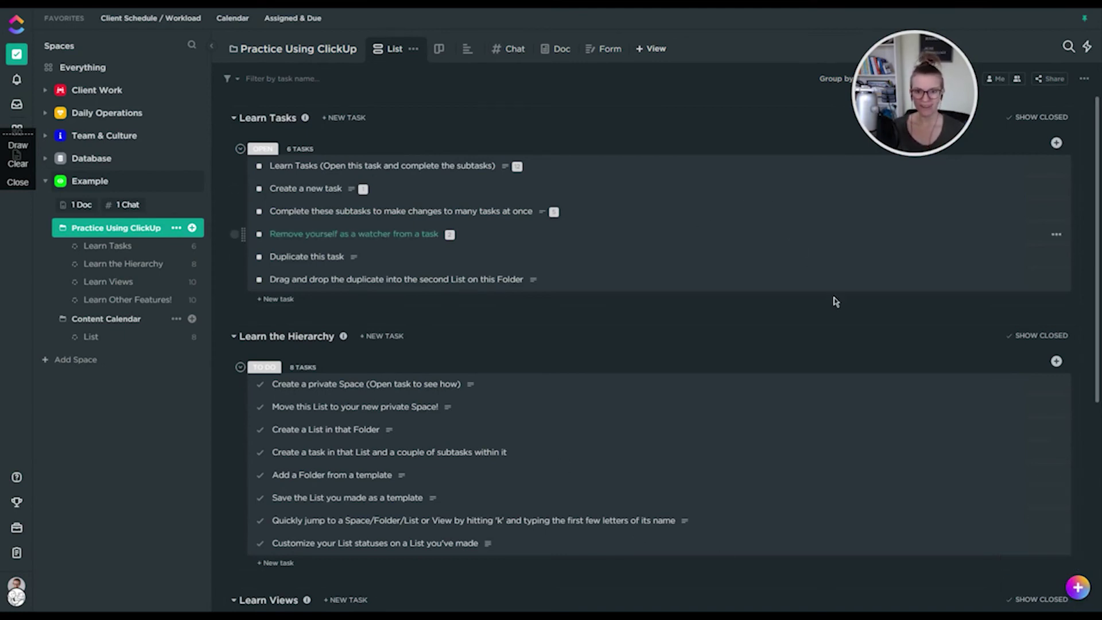
left_click_drag(902, 59, 741, 151)
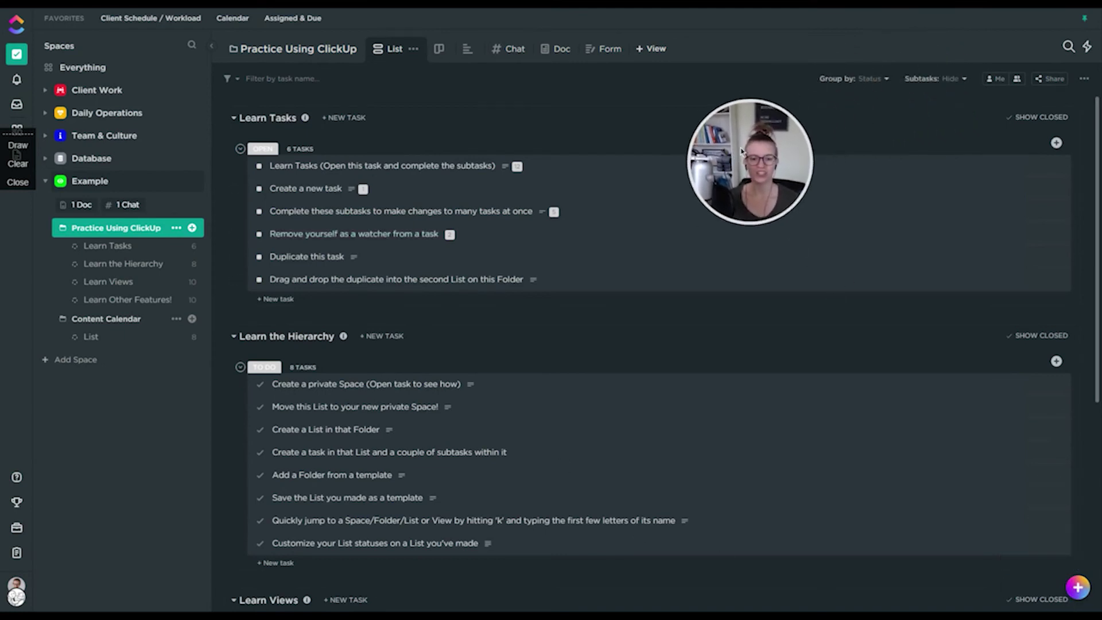
Add the Priority and Status columns to the task list.
left_click(1056, 143)
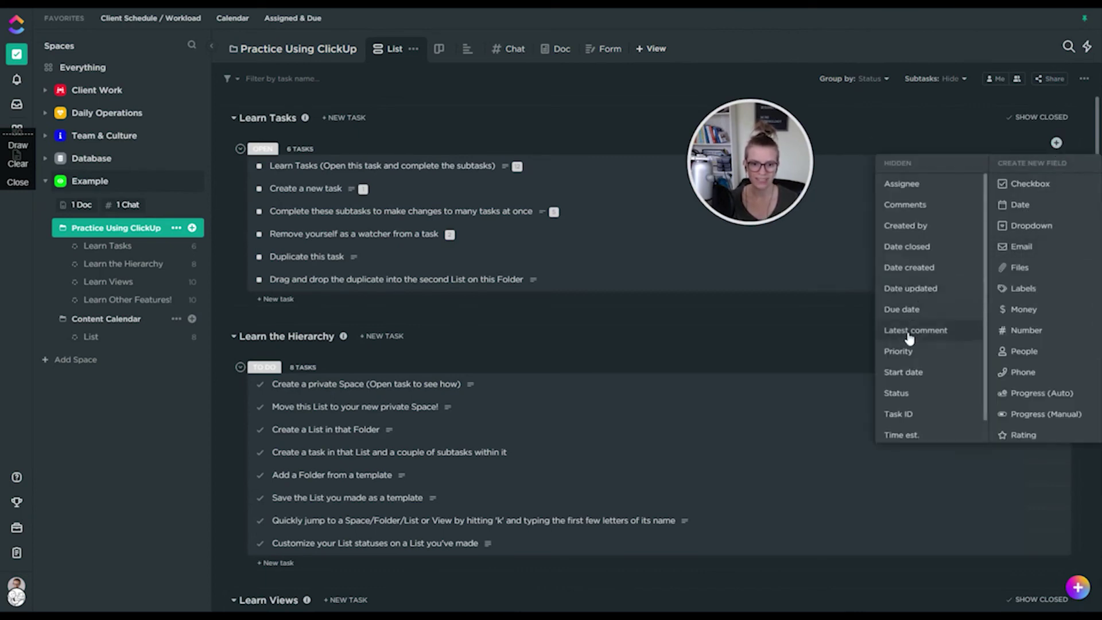
left_click(899, 372)
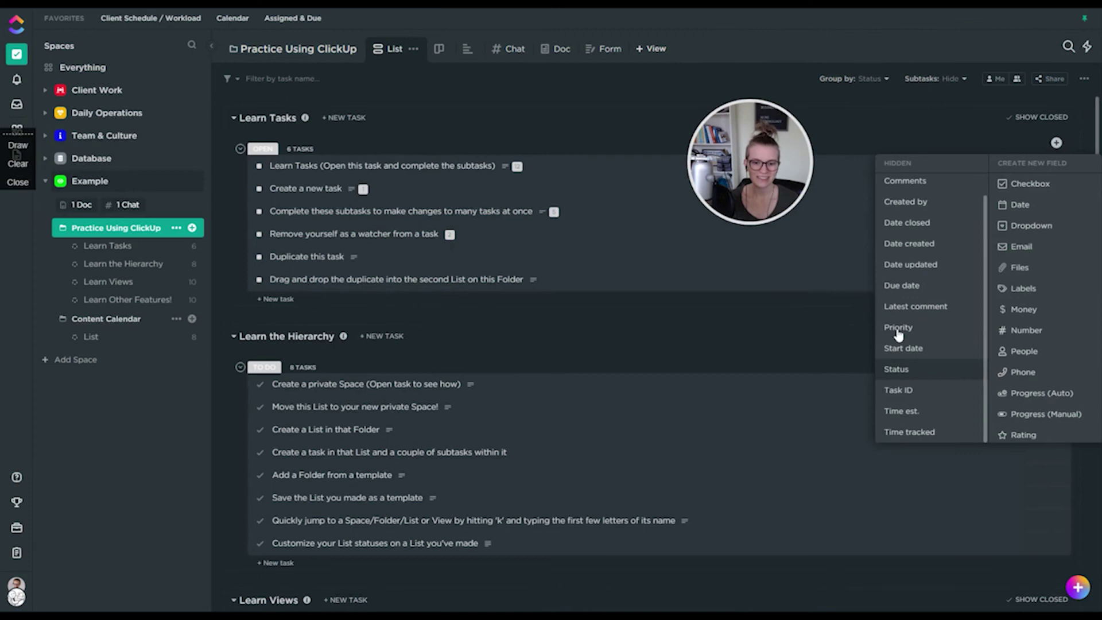
left_click(879, 123)
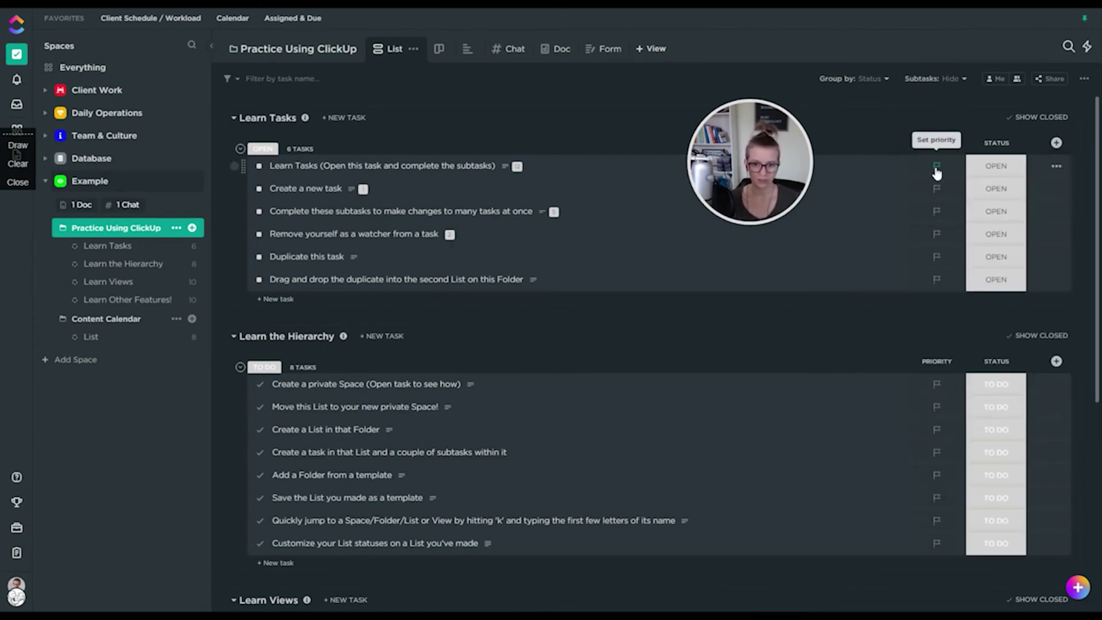
Set Learn Tasks to High priority and In Progress, then view it on the Board.
left_click(939, 171)
left_click(948, 218)
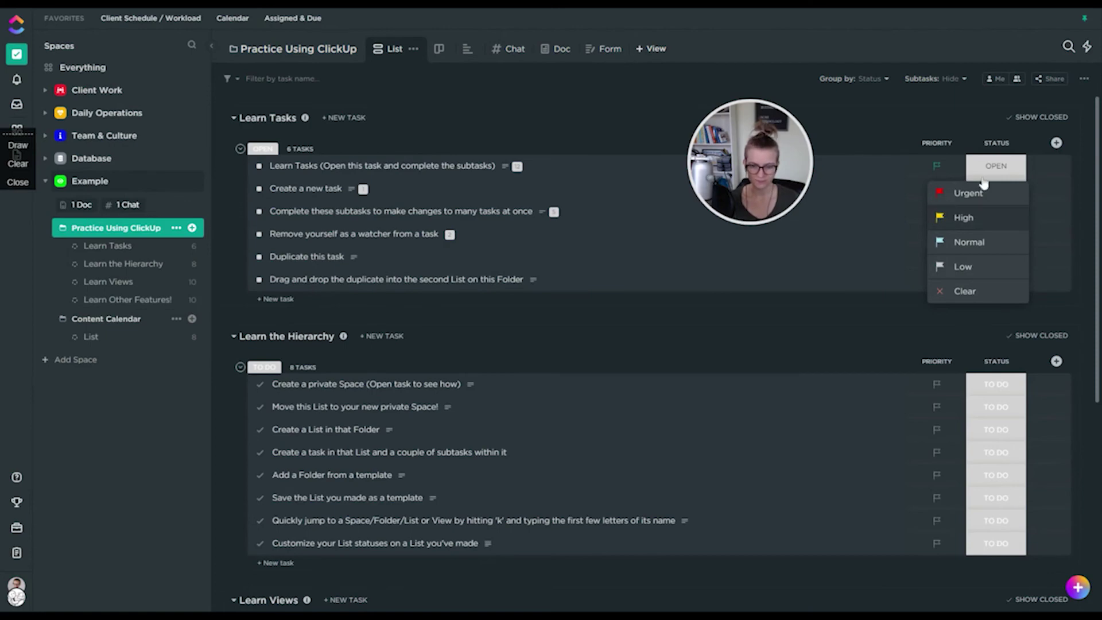
left_click(1002, 172)
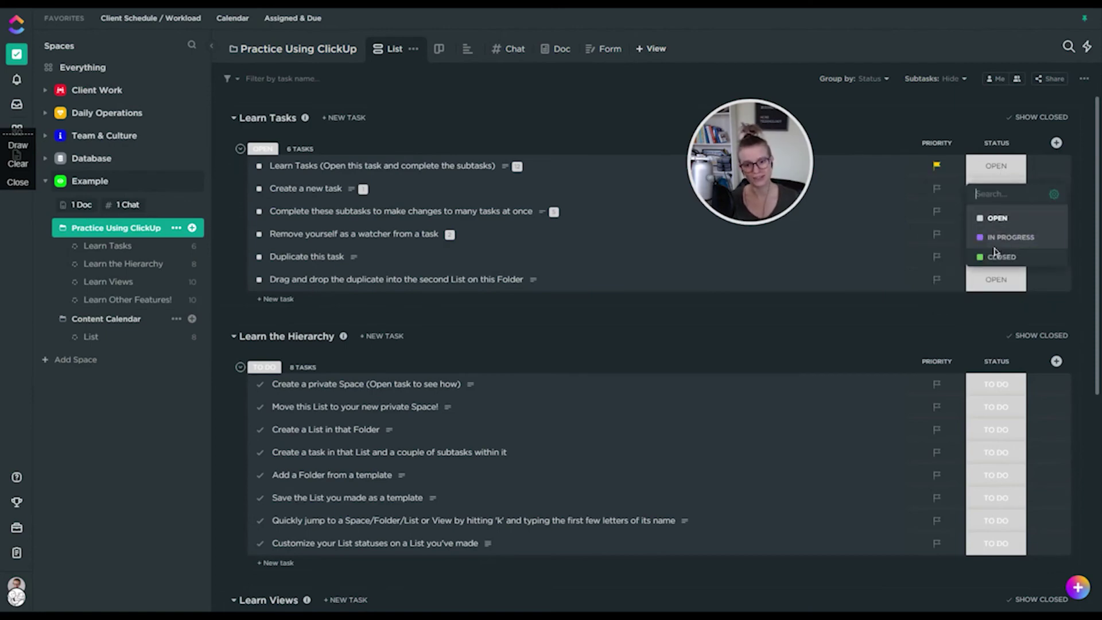
left_click(1011, 237)
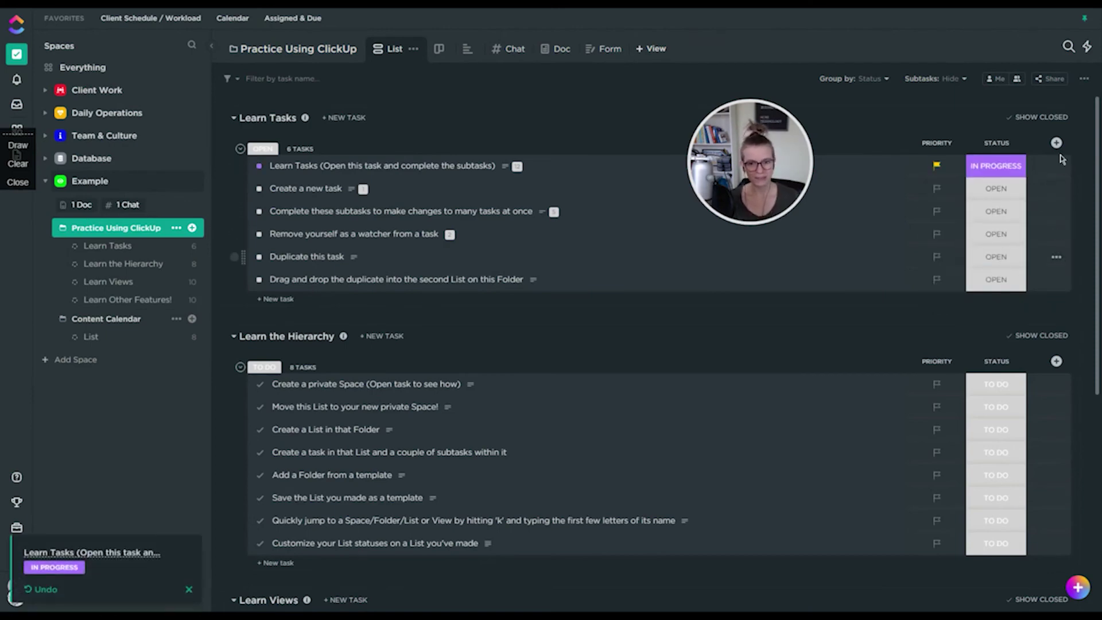
left_click(439, 49)
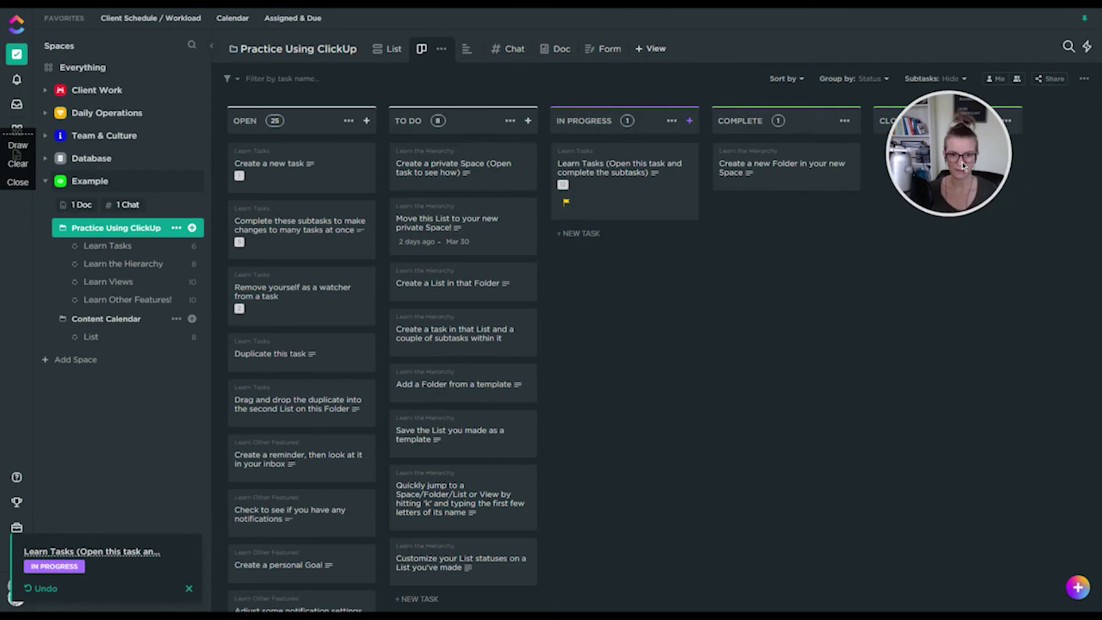
Move the 'Move this List to your new private Space!' card into Complete and put 'Create a List in that Folder' below 'Create a task in that List'.
left_click_drag(438, 221, 476, 308)
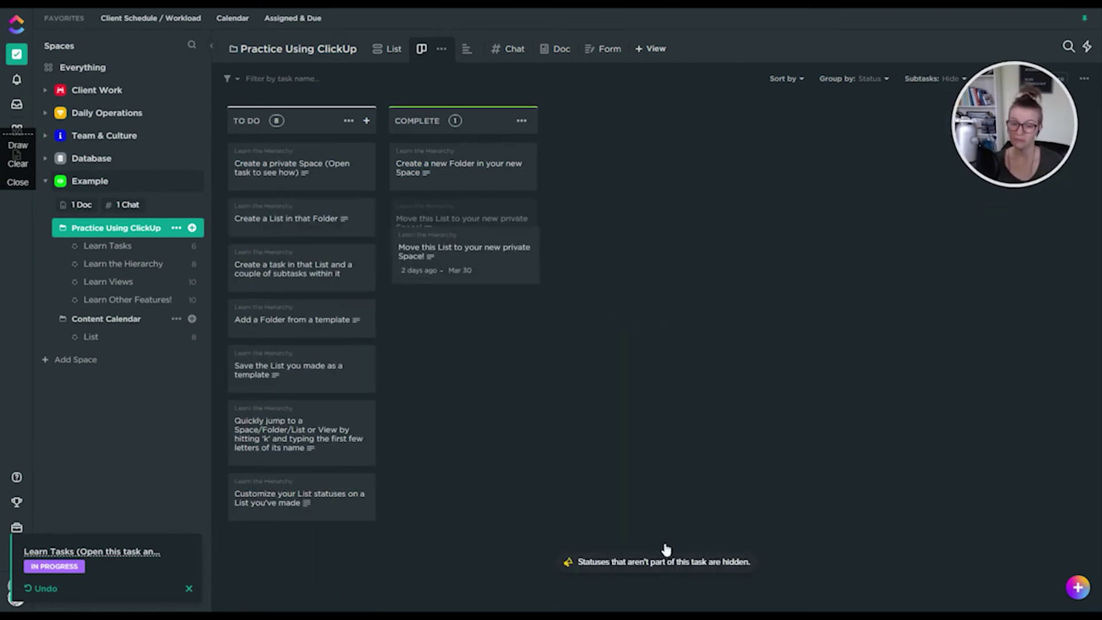
left_click_drag(476, 309, 666, 543)
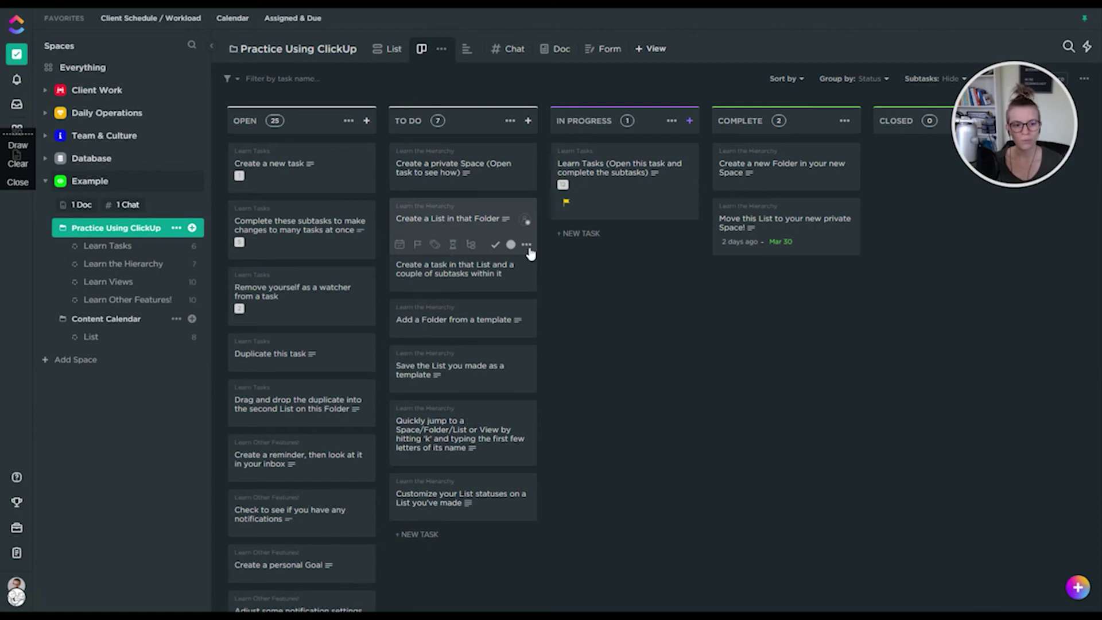
mouse_move(445, 223)
left_mouse_down()
mouse_move(342, 274)
mouse_move(266, 285)
left_mouse_up()
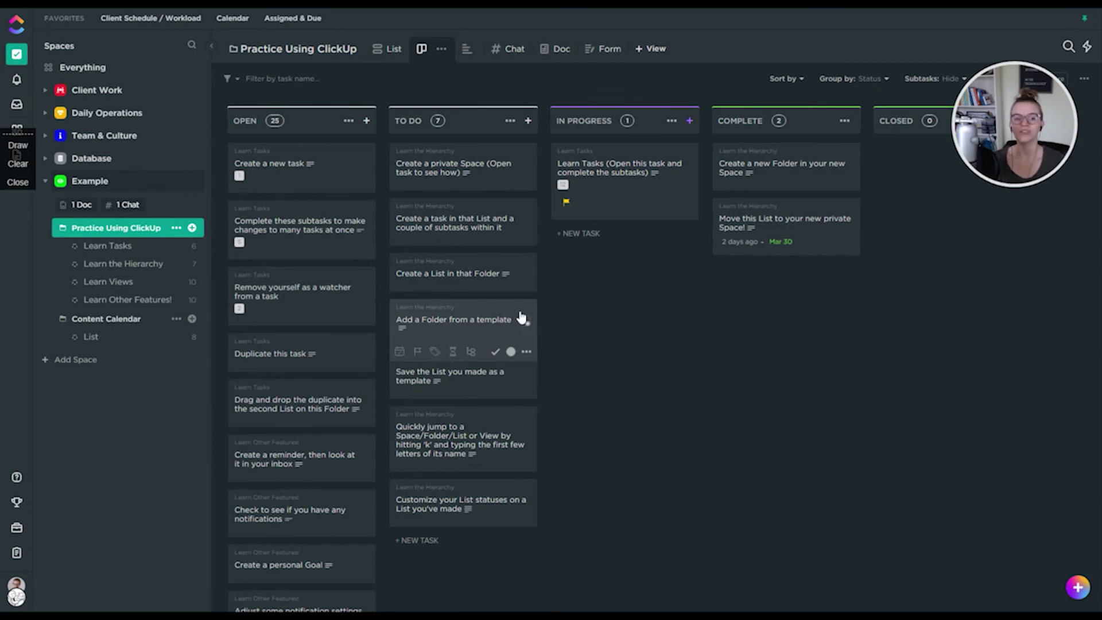
left_click(870, 80)
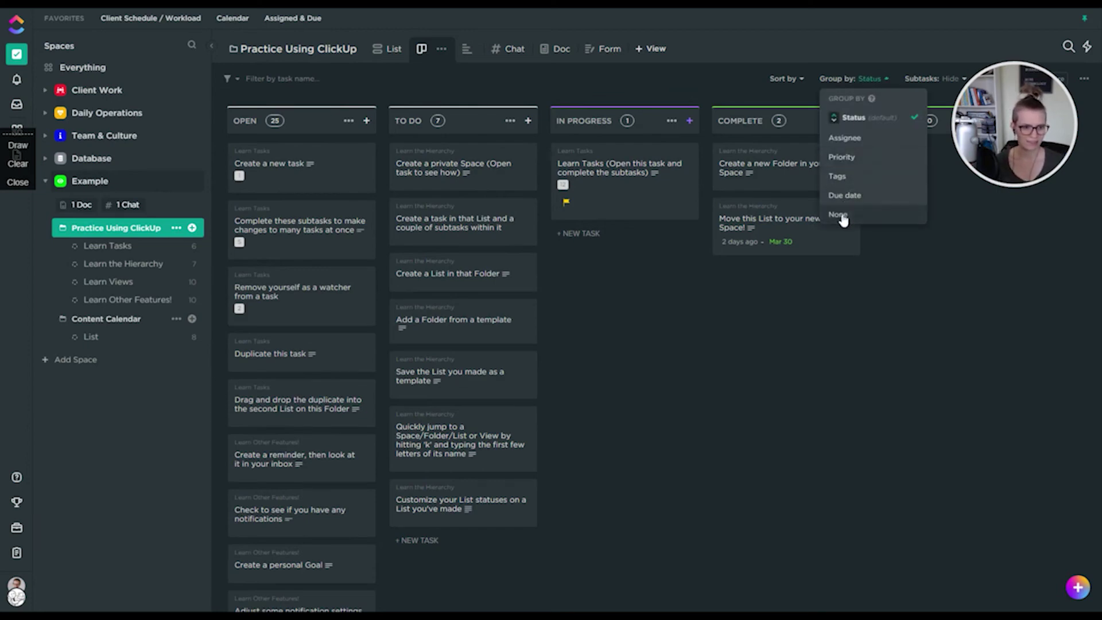
Group the board by Assignee and assign 'Track time inside of ClickUp' to yourself with M.
left_click(716, 213)
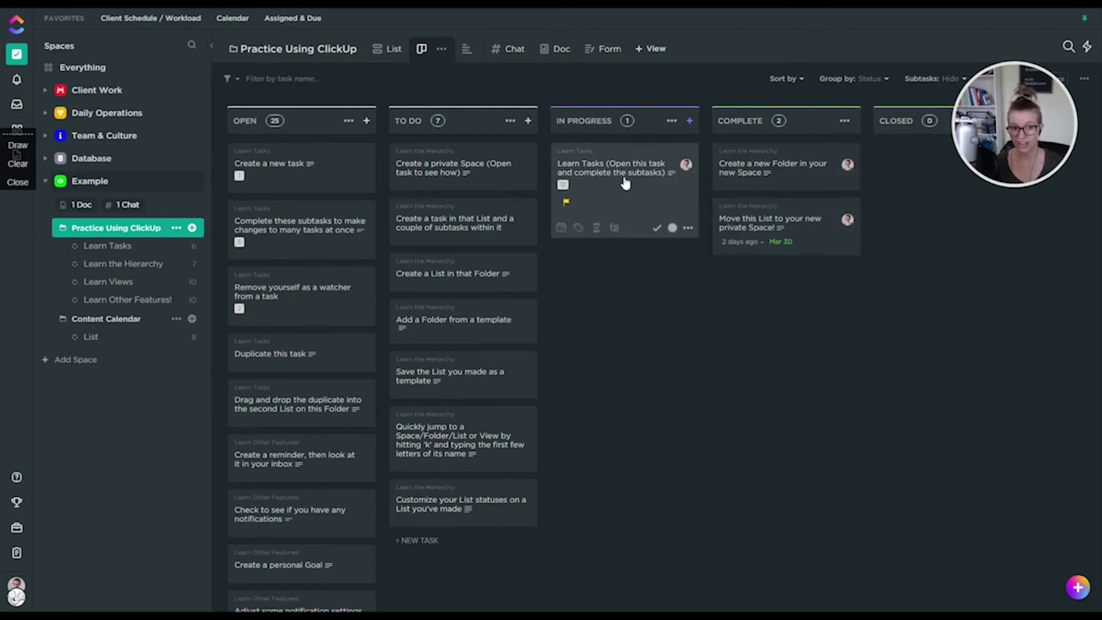
left_click(883, 83)
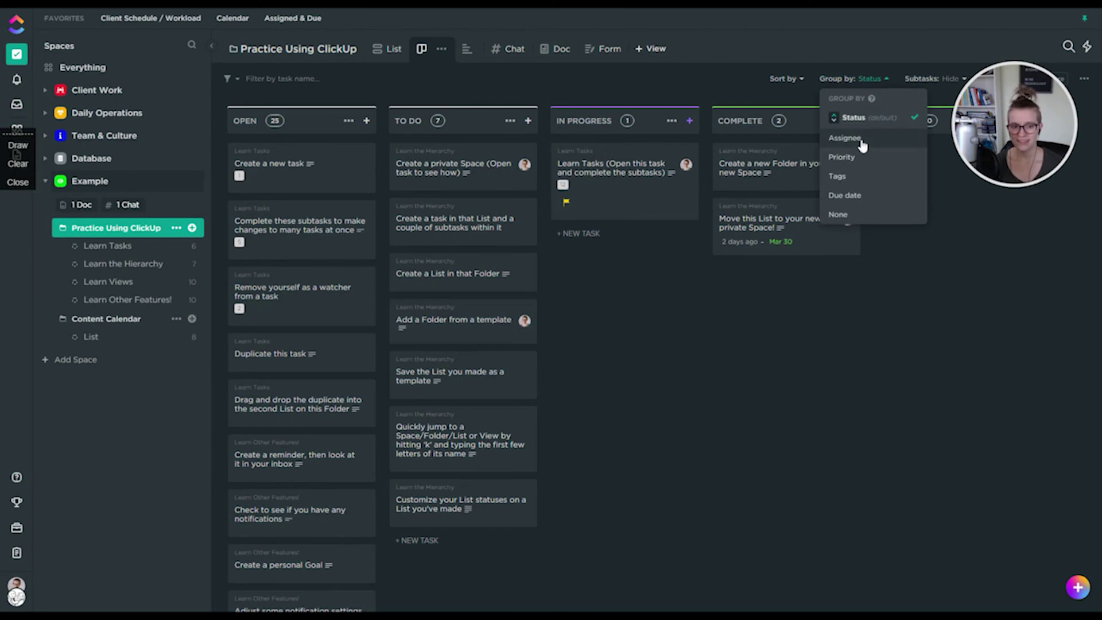
left_click(845, 138)
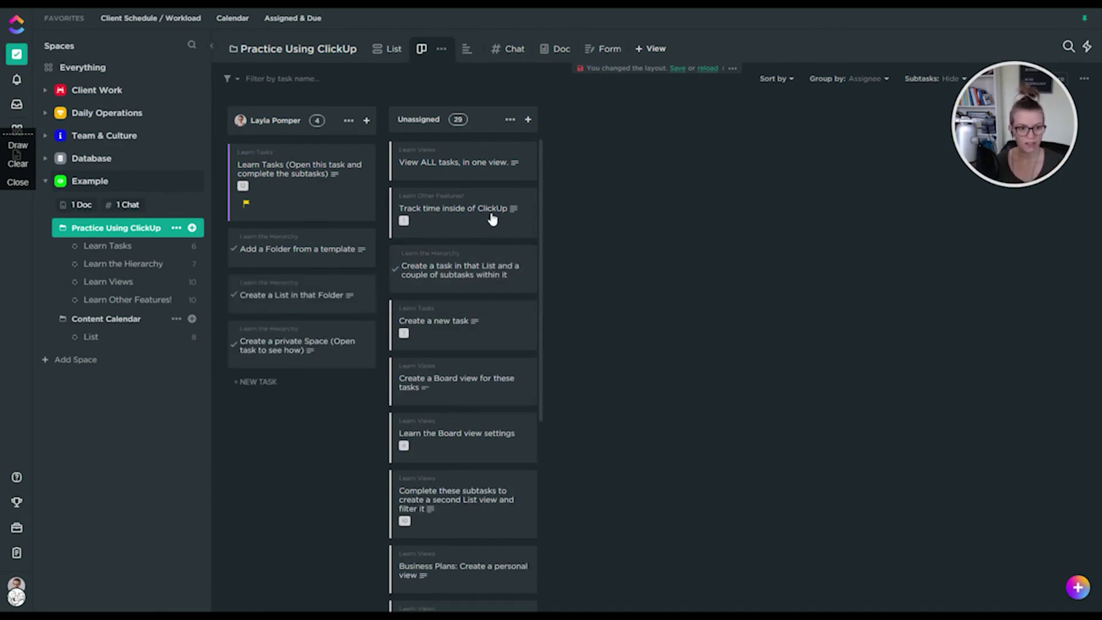
key("m")
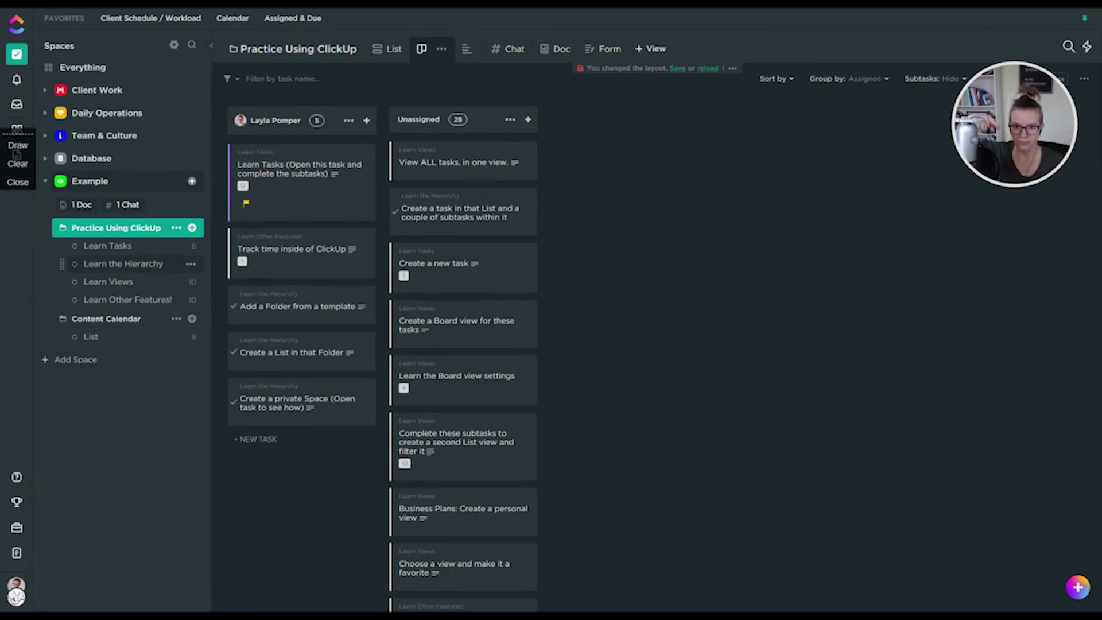
mouse_move(1010, 138)
left_mouse_down()
mouse_move(940, 536)
mouse_move(858, 523)
left_mouse_up()
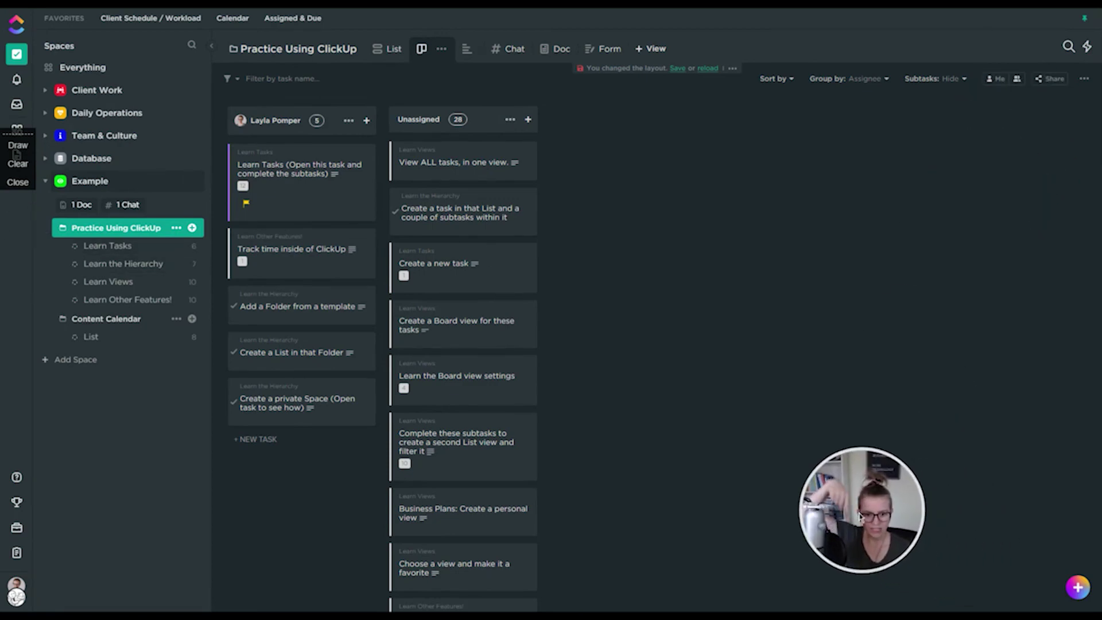